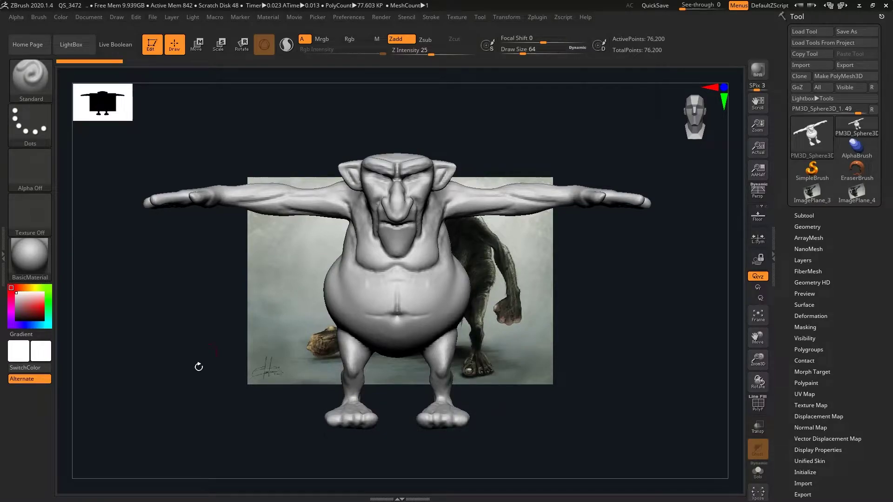
# Orbit, pan and shrink the troll sculpt to the lower left, revealing the club-holding reference troll behind it.
pyautogui.moveTo(199, 366)
pyautogui.mouseDown()
pyautogui.moveTo(154, 384)
pyautogui.moveTo(187, 396)
pyautogui.mouseUp()
pyautogui.moveTo(182, 402)
pyautogui.mouseDown()
pyautogui.moveTo(191, 401)
pyautogui.moveTo(183, 390)
pyautogui.mouseUp()
pyautogui.moveTo(176, 344)
pyautogui.keyDown('alt'); pyautogui.mouseDown()
pyautogui.moveTo(306, 338)
pyautogui.moveTo(351, 324)
pyautogui.mouseUp(); pyautogui.keyUp('alt')
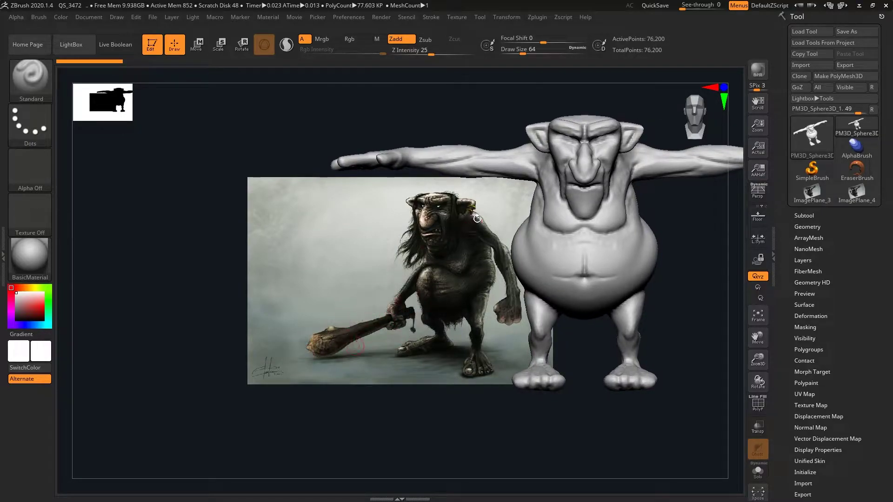
pyautogui.moveTo(242, 368)
pyautogui.keyDown('alt'); pyautogui.mouseDown()
pyautogui.moveTo(189, 396)
pyautogui.moveTo(201, 364)
pyautogui.moveTo(163, 398)
pyautogui.moveTo(184, 426)
pyautogui.mouseUp(); pyautogui.keyUp('alt')
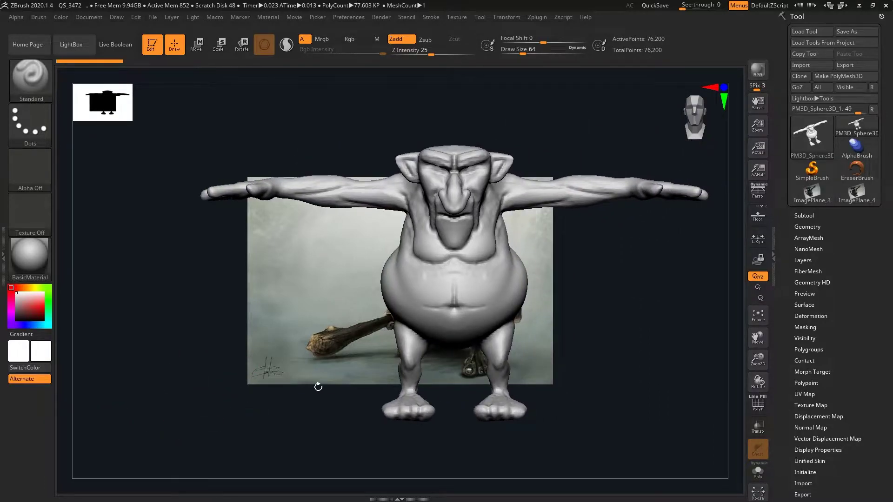
pyautogui.keyDown('alt'); pyautogui.moveTo(165, 379); pyautogui.dragTo(155, 372); pyautogui.keyUp('alt')
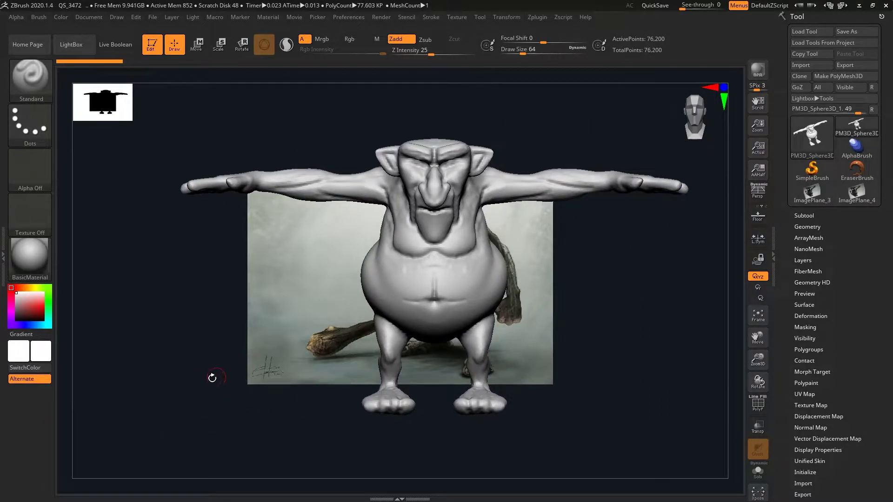
pyautogui.moveTo(209, 372)
pyautogui.mouseDown()
pyautogui.moveTo(181, 319)
pyautogui.moveTo(140, 369)
pyautogui.moveTo(177, 386)
pyautogui.mouseUp()
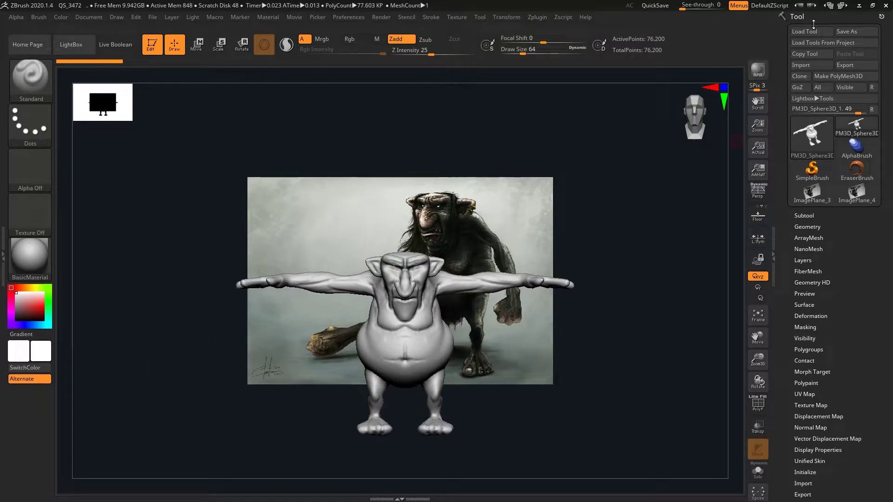
# Expand the Subtool list and bring up the Append picker offering Sphere3D, ImagePlane and other meshes.
pyautogui.click(802, 214)
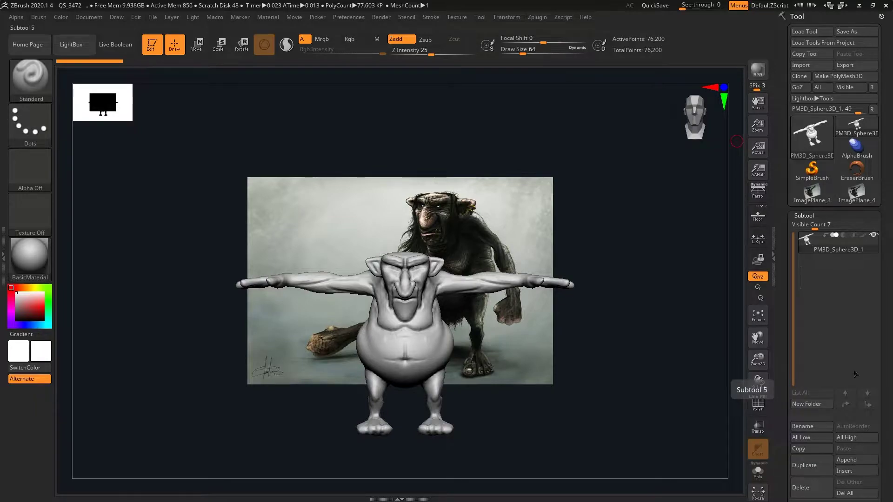
pyautogui.scroll(-2, 841, 386)
pyautogui.scroll(-1, 837, 395)
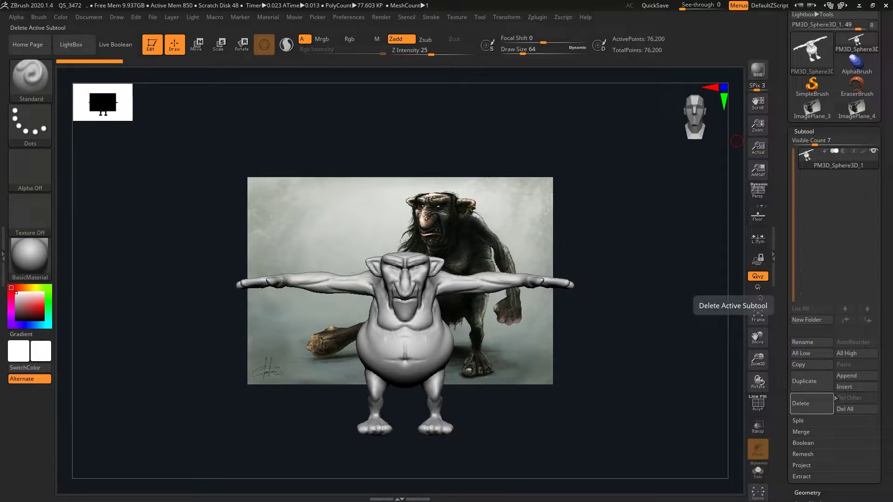
pyautogui.click(849, 377)
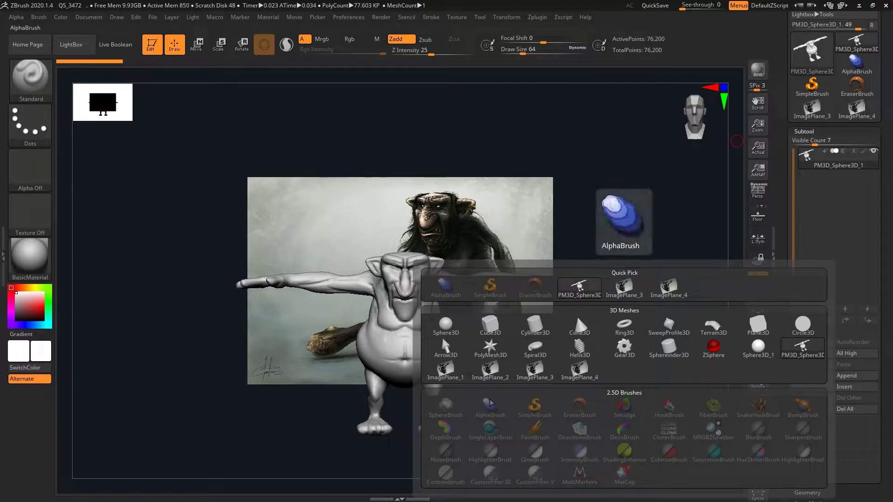
pyautogui.moveTo(489, 409)
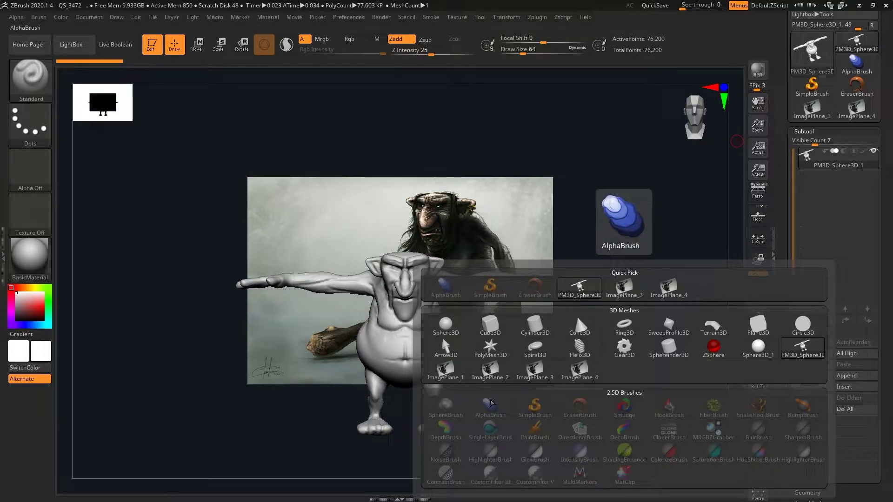
# Append Cylinder3D as subtool PM3D_Cylinder3D1, toggle its visibility off and on, and select it.
pyautogui.click(535, 325)
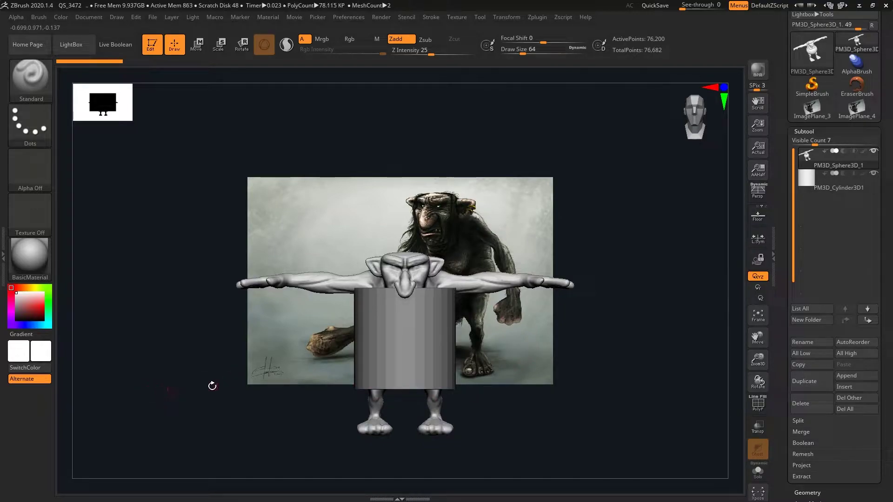
pyautogui.click(832, 160)
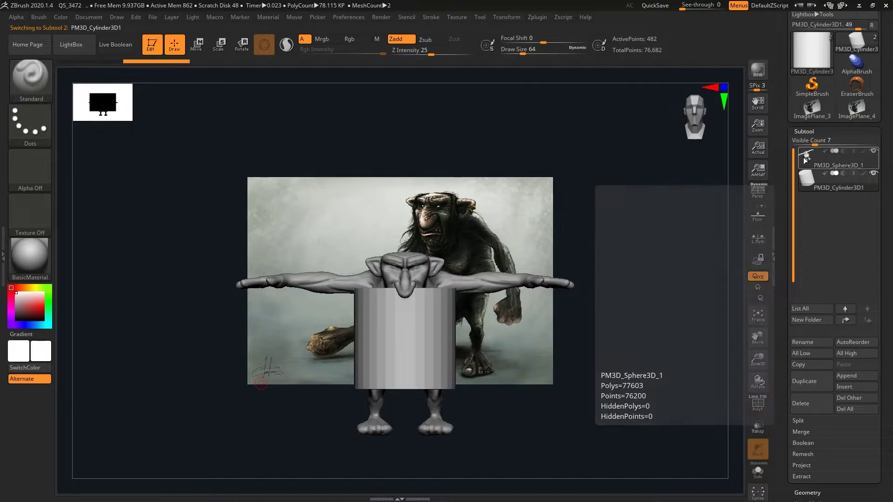
pyautogui.click(873, 173)
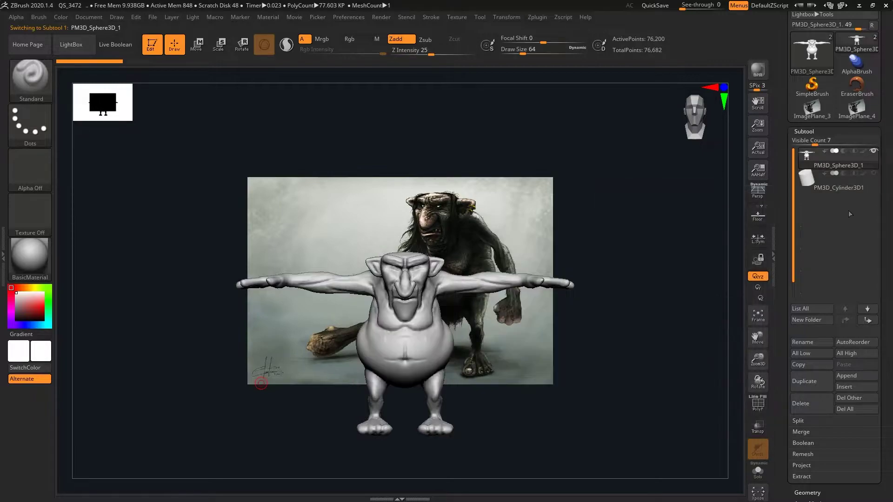
pyautogui.click(873, 174)
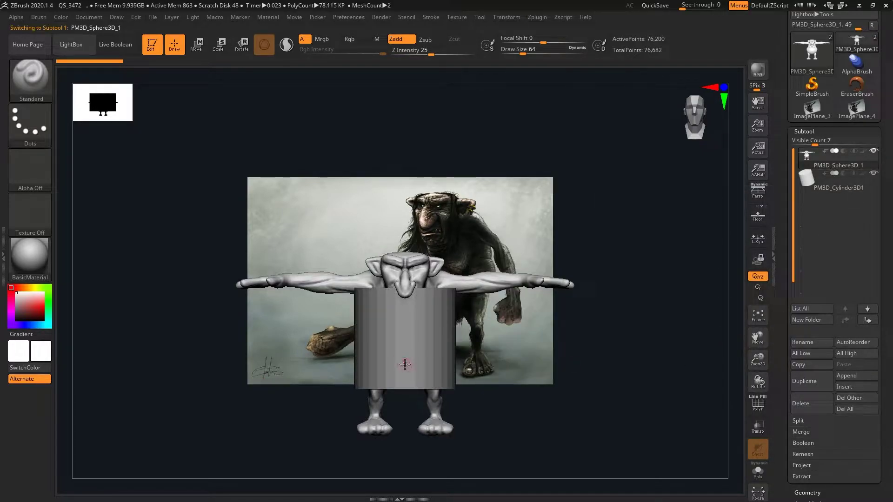
pyautogui.click(811, 183)
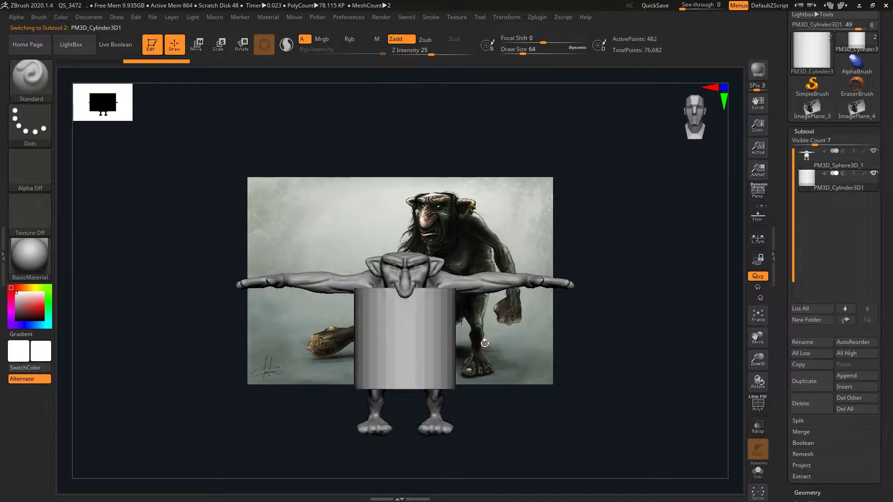
# Raise the cylinder above the troll's head with the Move transpose.
pyautogui.press('w')
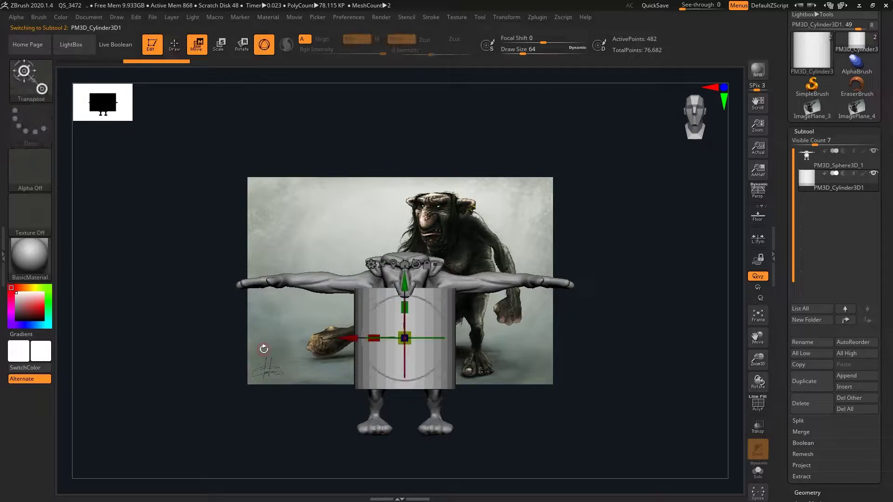
pyautogui.moveTo(394, 280); pyautogui.dragTo(394, 249)
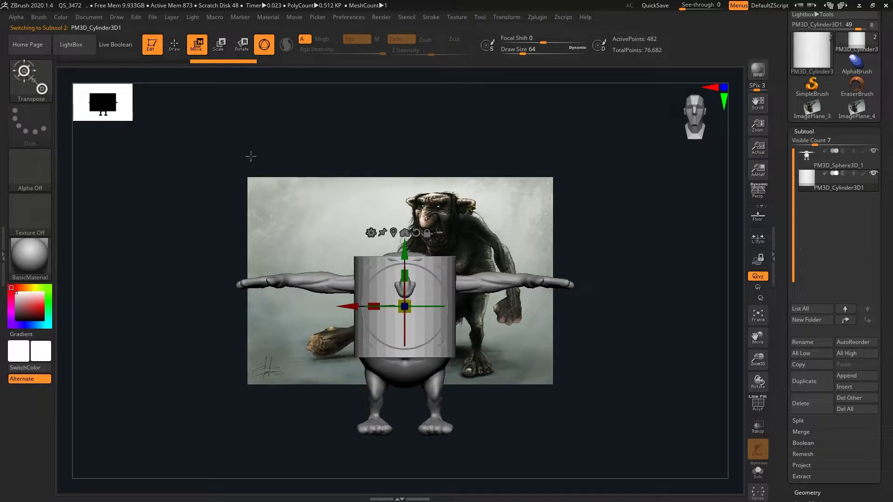
pyautogui.press('q')
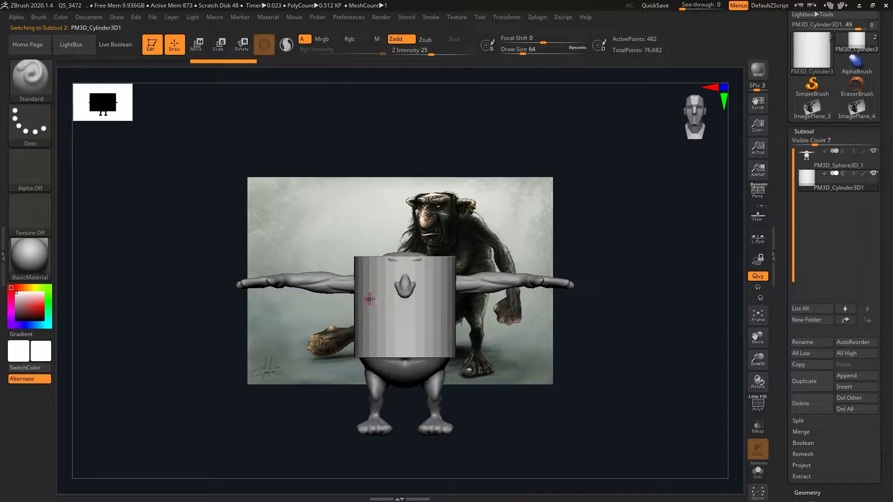
pyautogui.press('w')
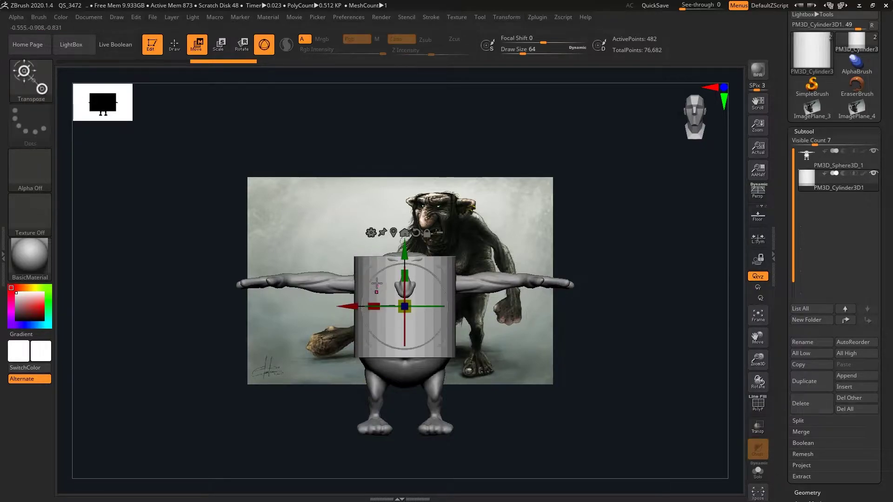
pyautogui.moveTo(405, 248); pyautogui.dragTo(405, 122)
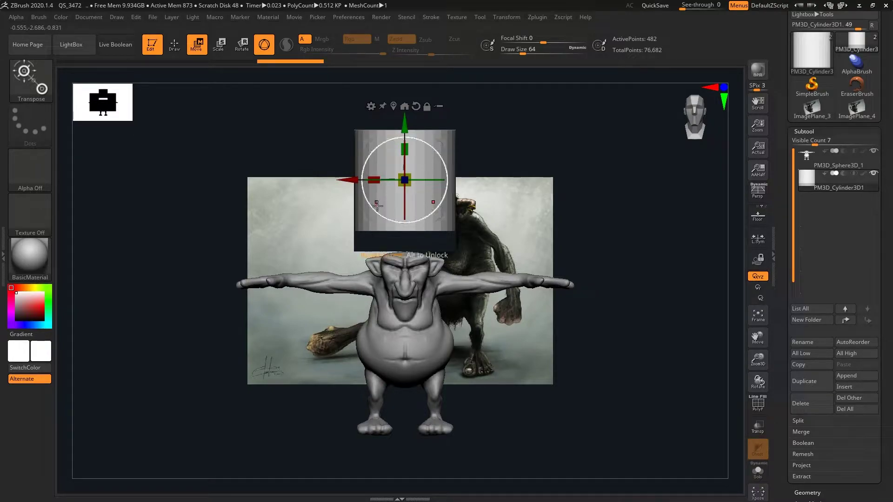
# Scale the cylinder into a slim, narrow upright column.
pyautogui.moveTo(404, 149); pyautogui.dragTo(399, 68)
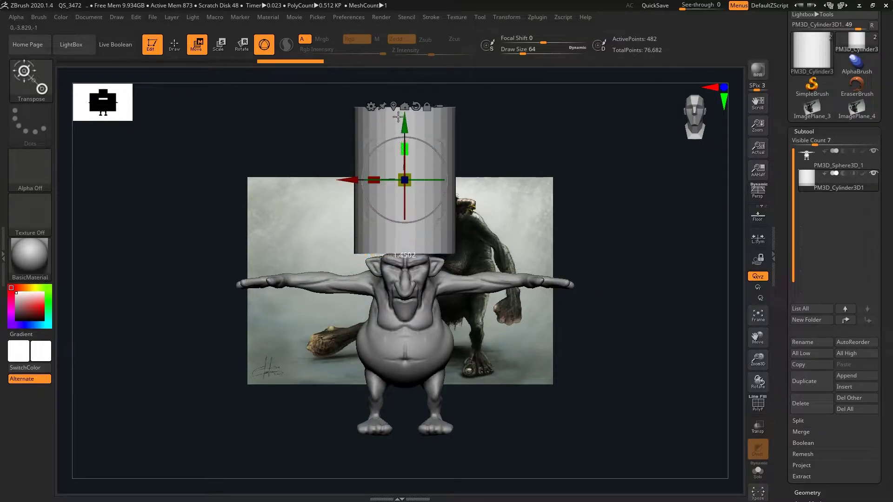
pyautogui.moveTo(405, 180)
pyautogui.mouseDown()
pyautogui.moveTo(375, 140)
pyautogui.moveTo(399, 134)
pyautogui.mouseUp()
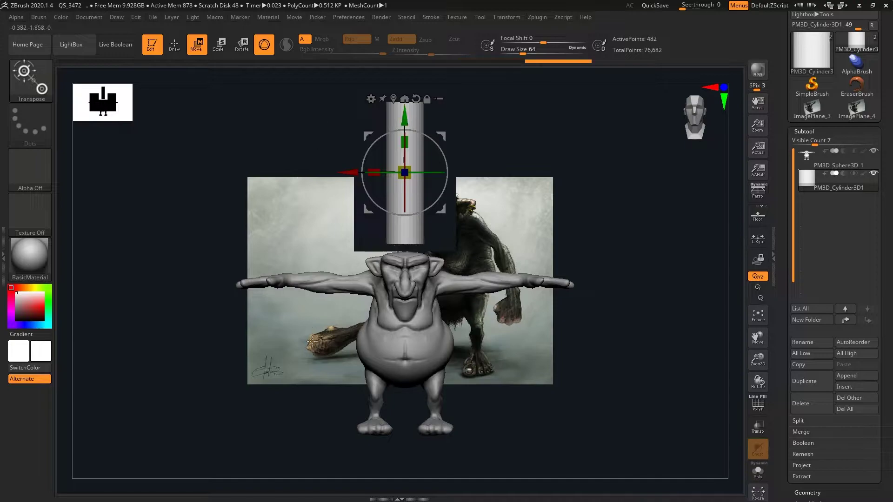
pyautogui.moveTo(404, 172); pyautogui.dragTo(402, 174)
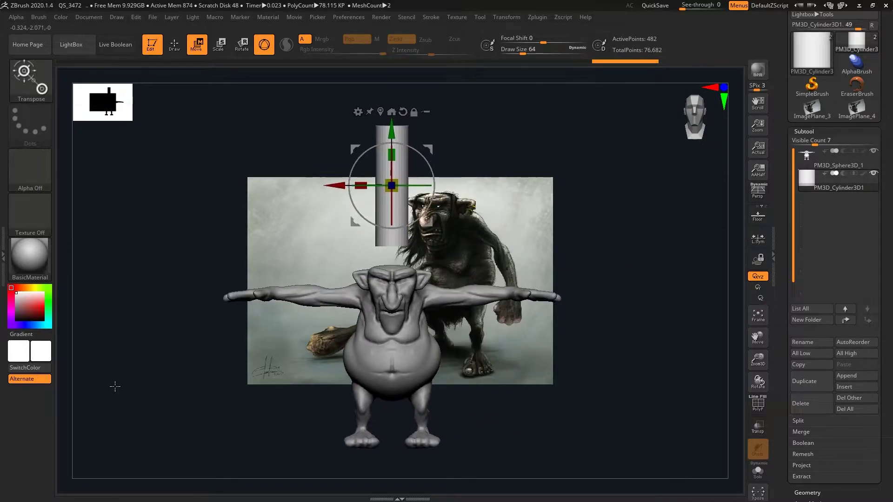
# DynaMesh the cylinder at resolution 32 from the Geometry panel.
pyautogui.press('q')
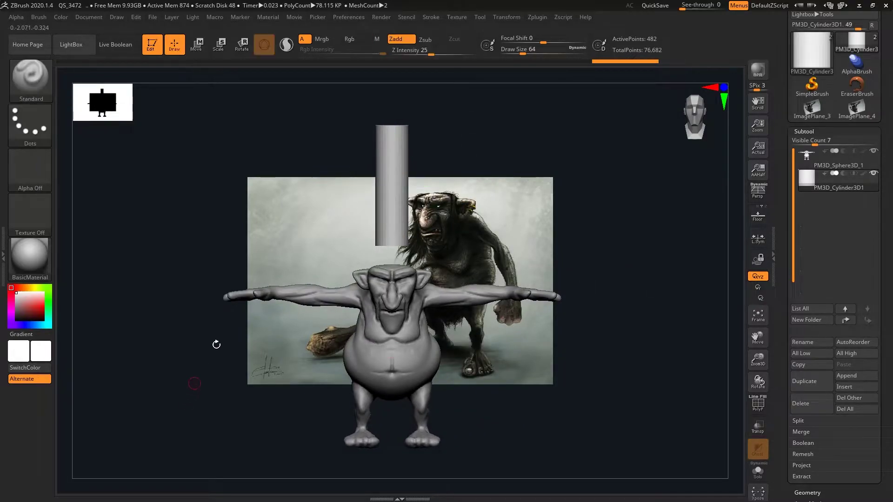
pyautogui.scroll(-5, 855, 338)
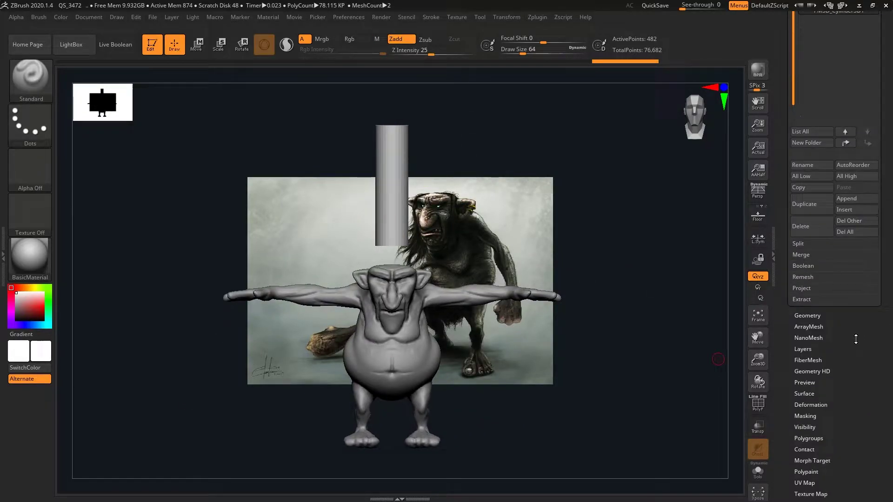
pyautogui.click(804, 315)
pyautogui.click(798, 122)
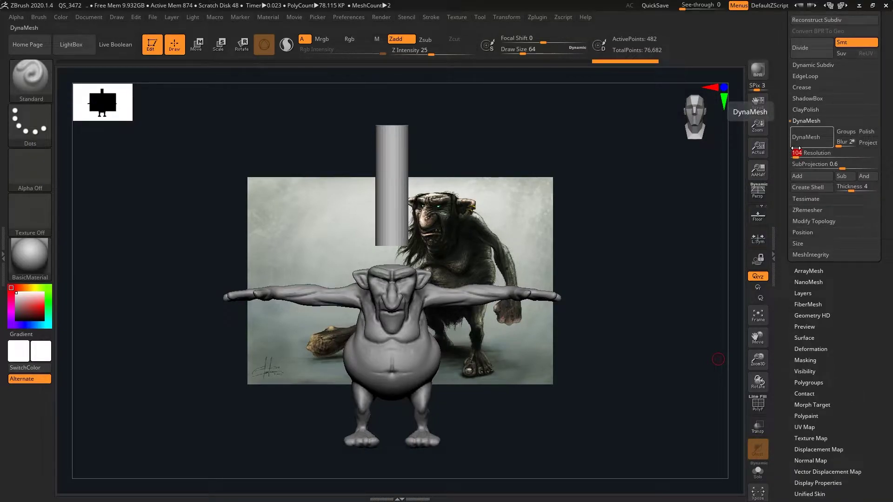
pyautogui.click(810, 137)
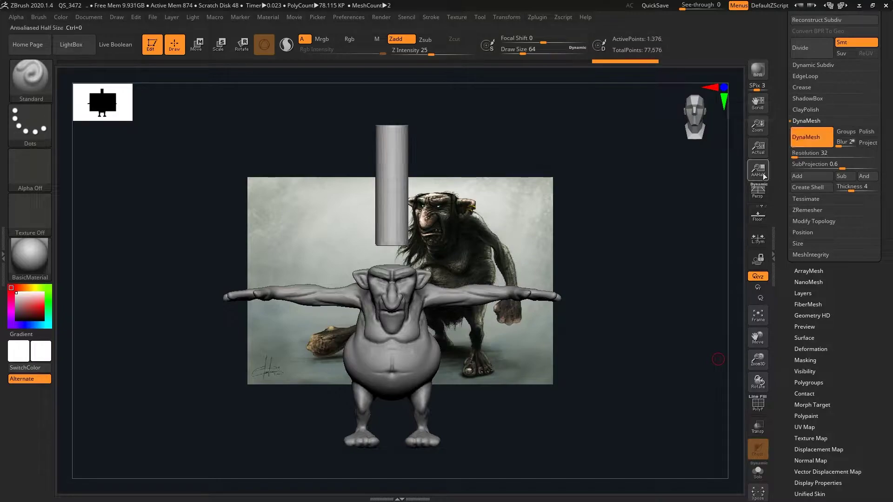
# Smooth the cylinder's surface along its length and reframe the view lower-right.
pyautogui.moveTo(186, 261)
pyautogui.mouseDown()
pyautogui.moveTo(178, 318)
pyautogui.moveTo(171, 275)
pyautogui.moveTo(283, 273)
pyautogui.mouseUp()
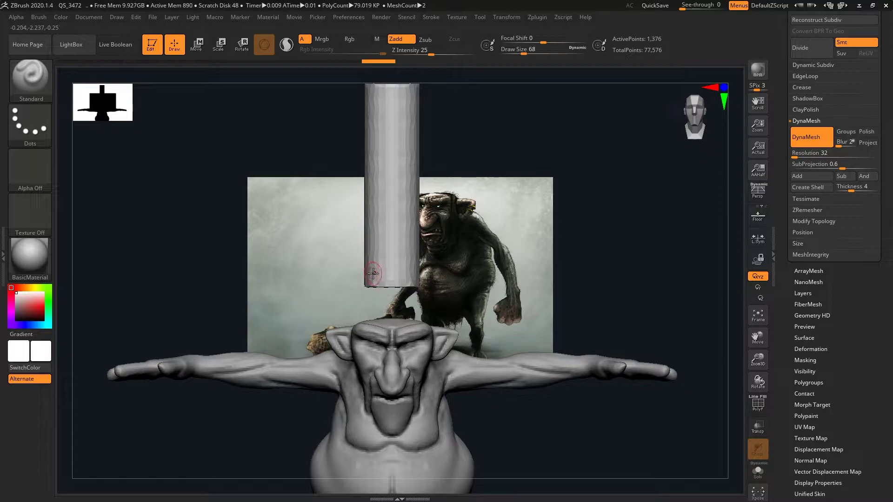
pyautogui.moveTo(349, 259); pyautogui.dragTo(273, 244)
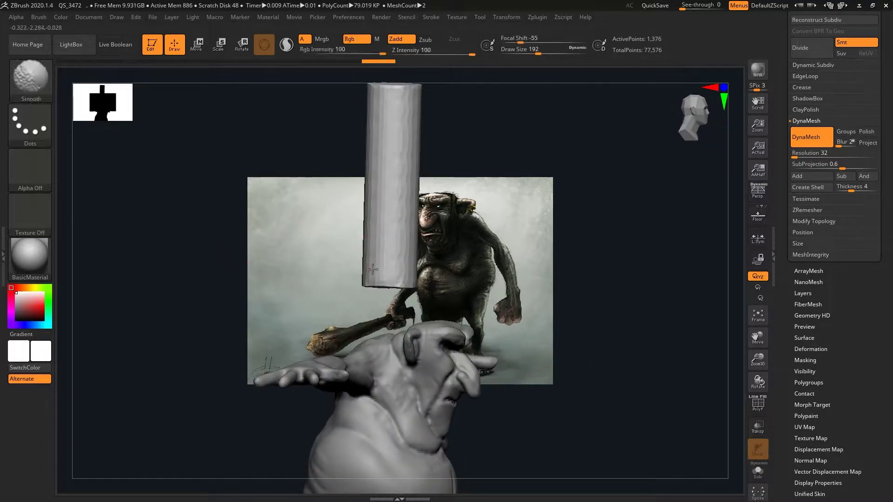
pyautogui.moveTo(416, 269)
pyautogui.keyDown('shift'); pyautogui.mouseDown()
pyautogui.moveTo(396, 251)
pyautogui.moveTo(378, 199)
pyautogui.mouseUp(); pyautogui.keyUp('shift')
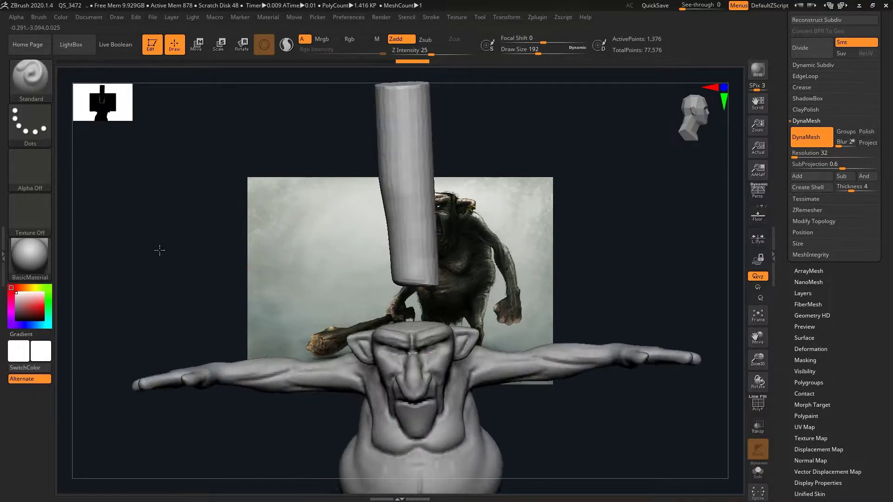
pyautogui.keyDown('shift'); pyautogui.moveTo(160, 250); pyautogui.dragTo(184, 266); pyautogui.keyUp('shift')
pyautogui.moveTo(209, 192)
pyautogui.keyDown('alt'); pyautogui.mouseDown()
pyautogui.moveTo(259, 273)
pyautogui.moveTo(279, 274)
pyautogui.moveTo(235, 275)
pyautogui.mouseUp(); pyautogui.keyUp('alt')
# Set the cylinder's symmetry to radial around the Y axis.
pyautogui.click(501, 16)
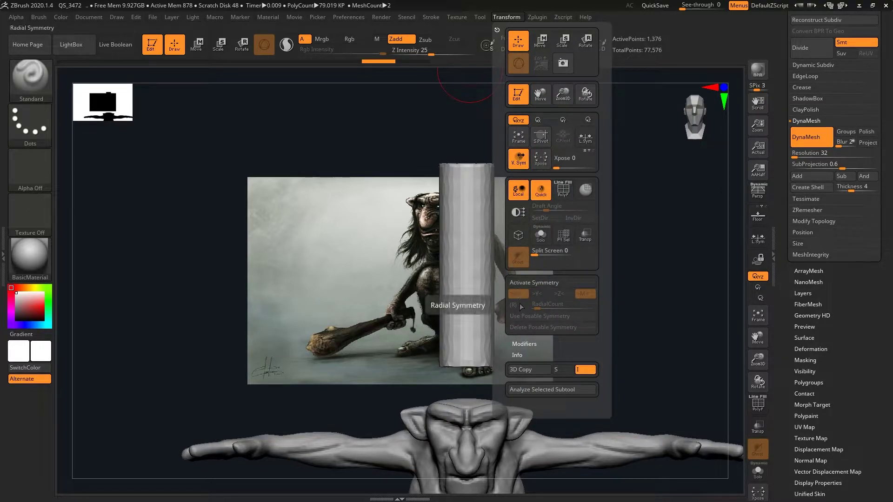
pyautogui.press('x')
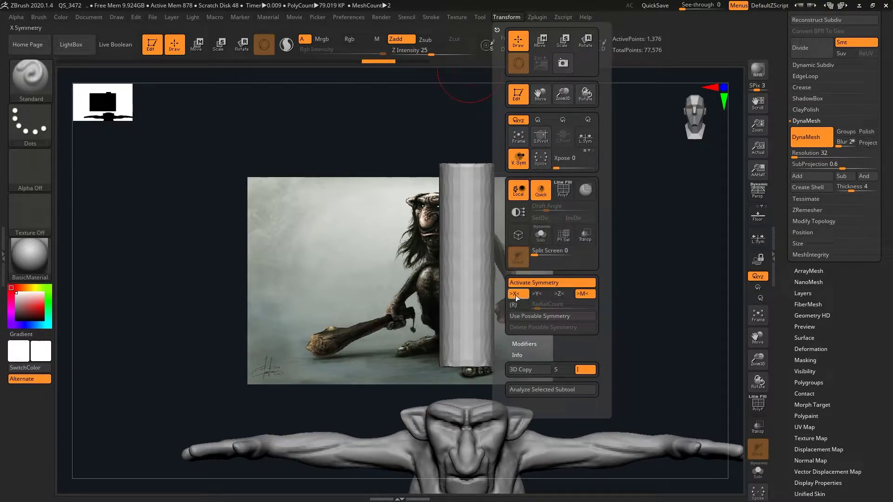
pyautogui.click(514, 294)
pyautogui.click(515, 305)
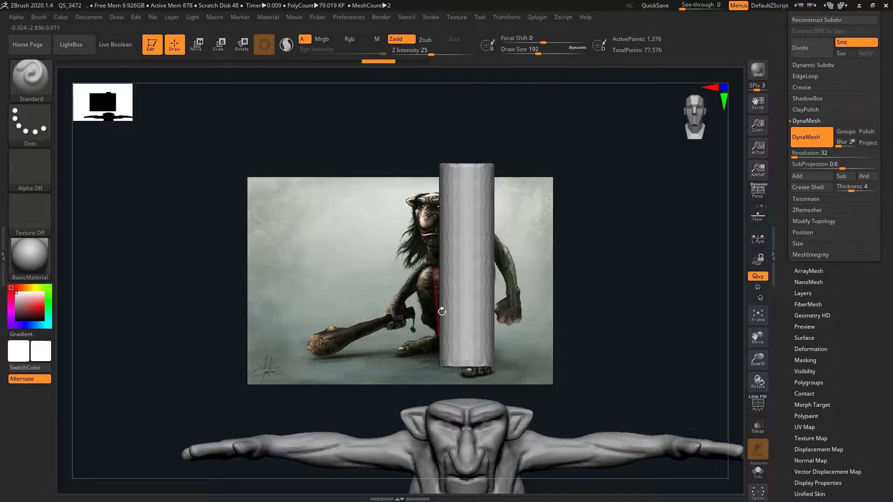
# Try a bulging Standard-brush stroke along the cylinder, then undo it.
pyautogui.moveTo(233, 289); pyautogui.dragTo(230, 309)
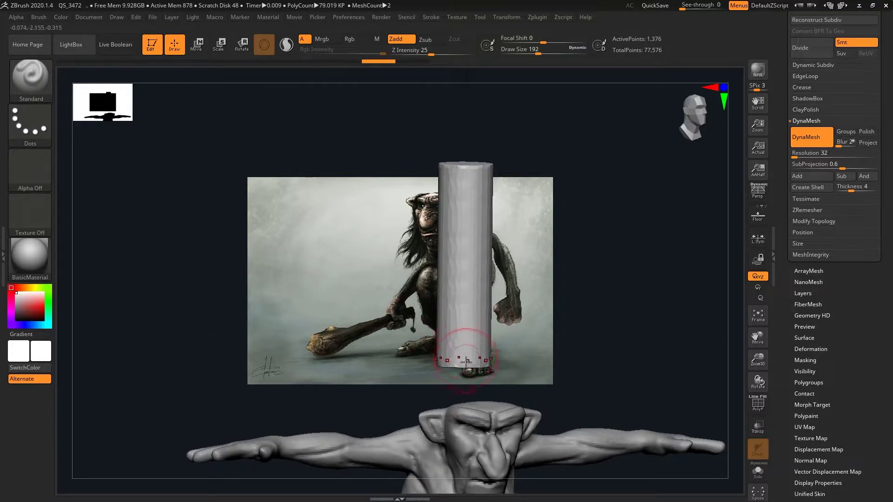
pyautogui.moveTo(345, 271); pyautogui.dragTo(335, 339)
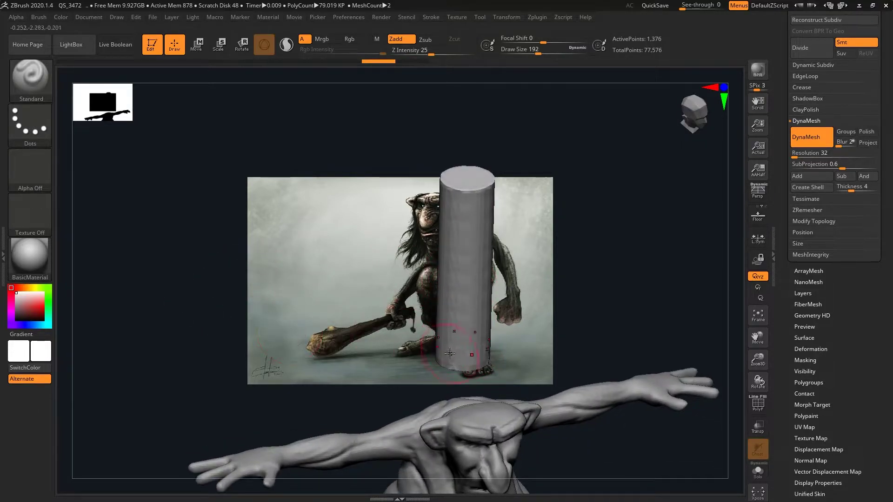
pyautogui.moveTo(452, 352); pyautogui.dragTo(465, 181)
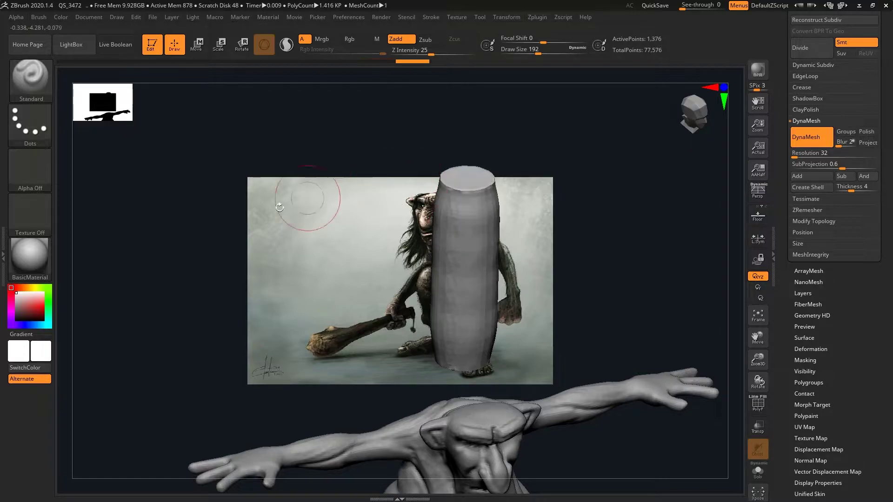
pyautogui.hotkey('ctrl', 'z')
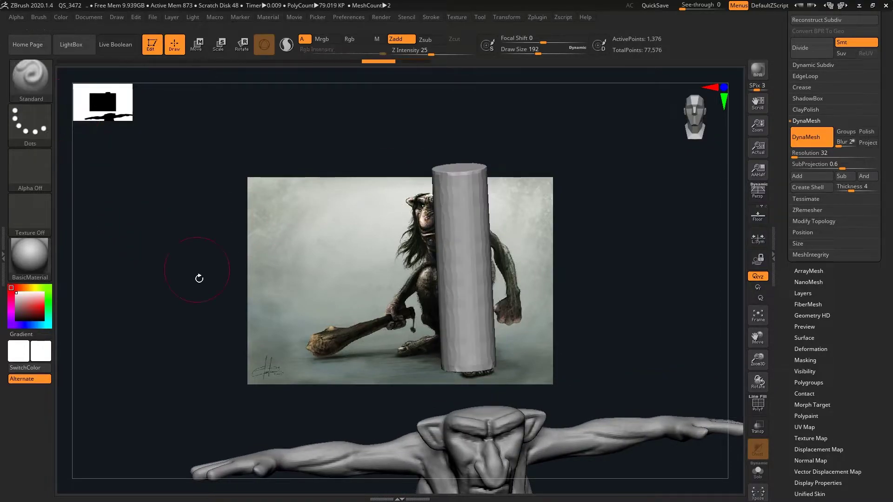
# Smooth the bottom into a narrow shaft and round off the top into a club head.
pyautogui.keyDown('shift'); pyautogui.moveTo(197, 286); pyautogui.dragTo(233, 277); pyautogui.keyUp('shift')
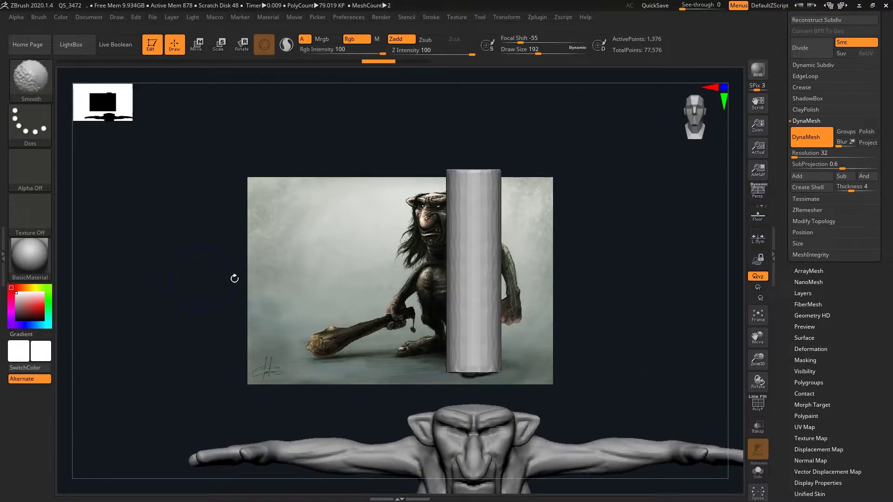
pyautogui.moveTo(469, 360)
pyautogui.keyDown('shift'); pyautogui.mouseDown()
pyautogui.moveTo(469, 260)
pyautogui.moveTo(436, 181)
pyautogui.moveTo(265, 225)
pyautogui.moveTo(453, 367)
pyautogui.mouseUp(); pyautogui.keyUp('shift')
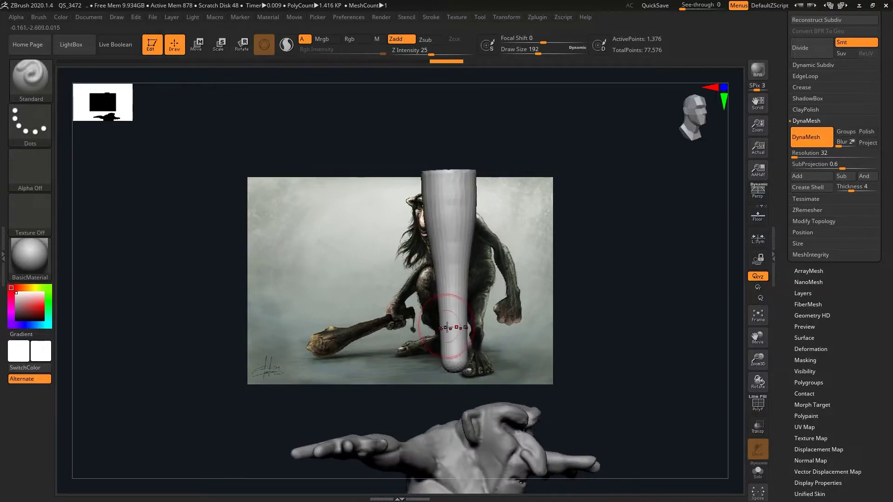
pyautogui.keyDown('shift'); pyautogui.moveTo(442, 275); pyautogui.dragTo(437, 175); pyautogui.keyUp('shift')
pyautogui.keyDown('shift'); pyautogui.moveTo(451, 337); pyautogui.dragTo(446, 261); pyautogui.keyUp('shift')
pyautogui.moveTo(183, 265)
pyautogui.mouseDown()
pyautogui.moveTo(163, 277)
pyautogui.moveTo(219, 295)
pyautogui.moveTo(227, 314)
pyautogui.mouseUp()
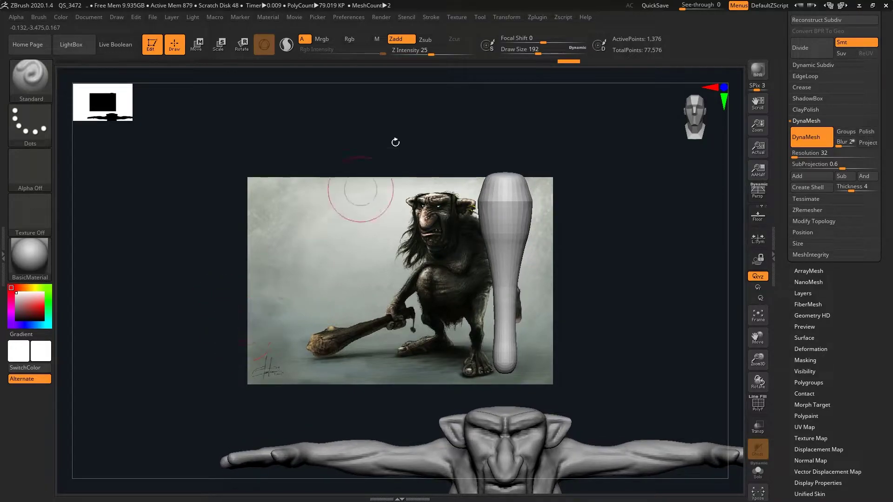
pyautogui.click(508, 18)
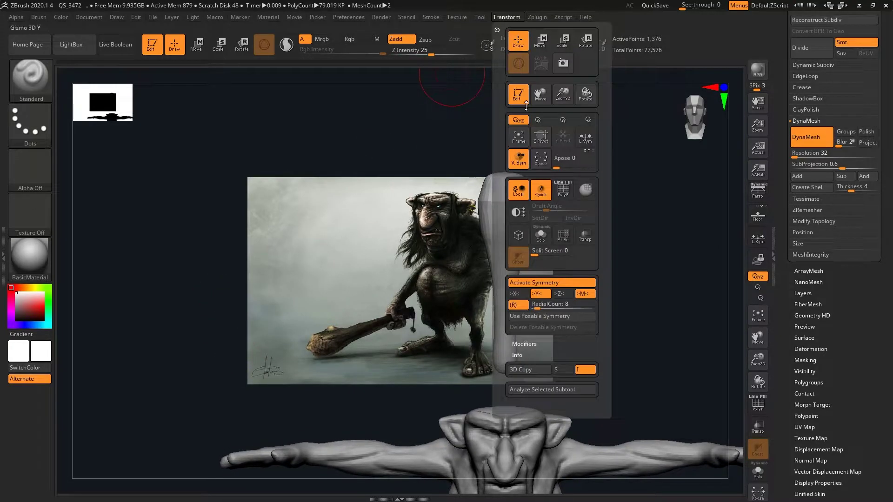
# Switch to X mirror symmetry and DynaMesh the club at resolution 96.
pyautogui.click(517, 293)
pyautogui.click(516, 305)
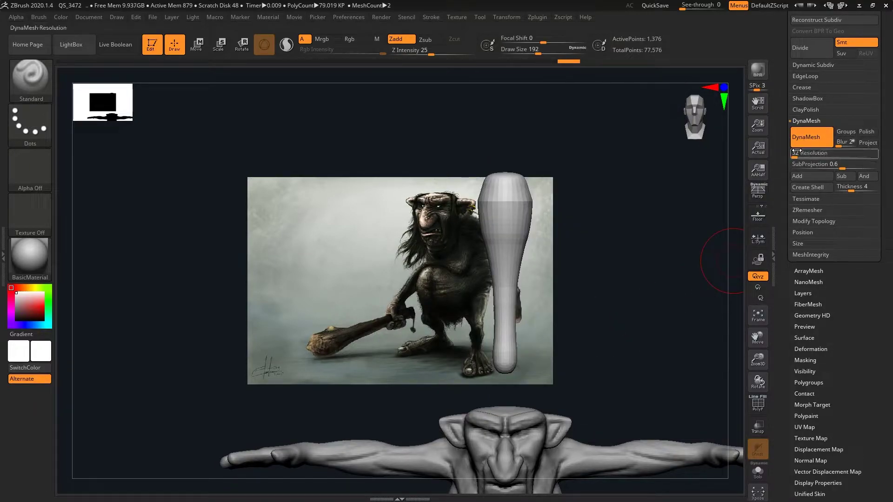
pyautogui.write('104')
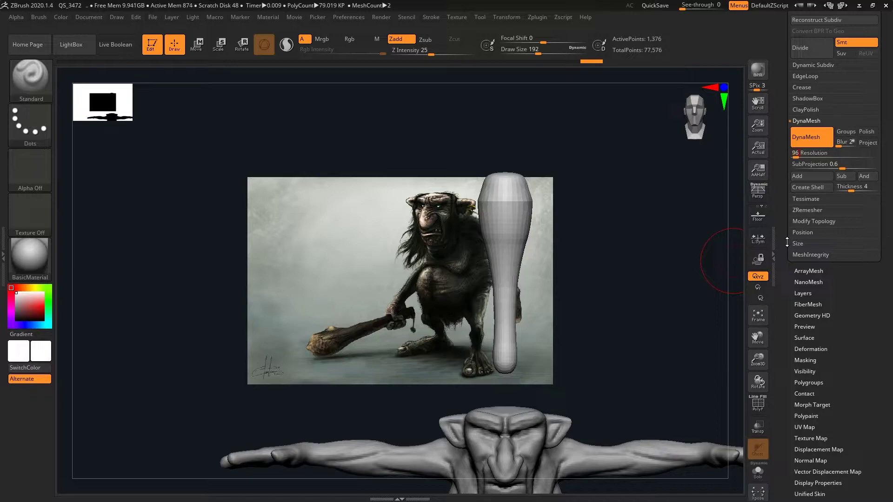
pyautogui.press('Return')
pyautogui.keyDown('ctrl'); pyautogui.moveTo(185, 361); pyautogui.dragTo(223, 351); pyautogui.keyUp('ctrl')
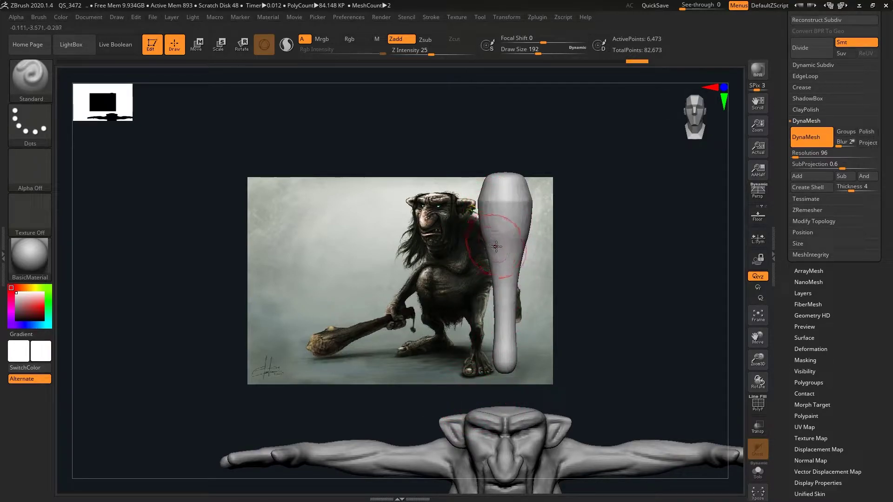
# Adjust the brush size and mask a small spot on the club.
pyautogui.moveTo(347, 232); pyautogui.dragTo(399, 241)
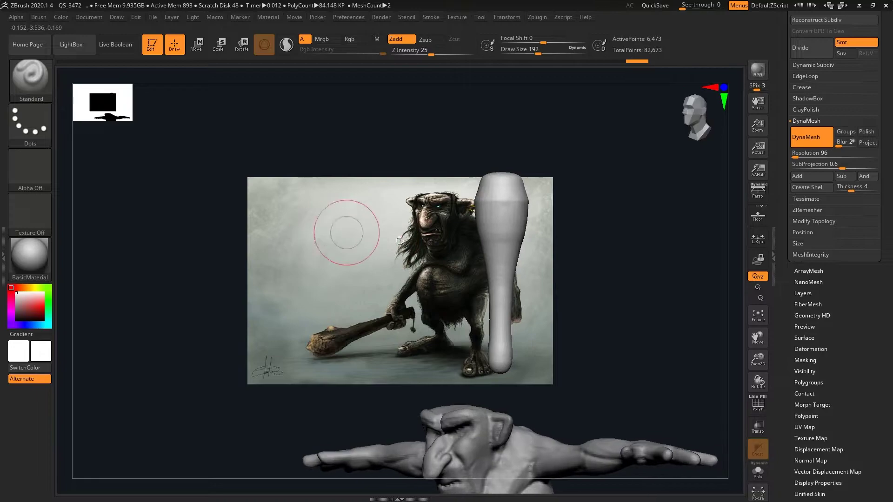
pyautogui.press('shift')
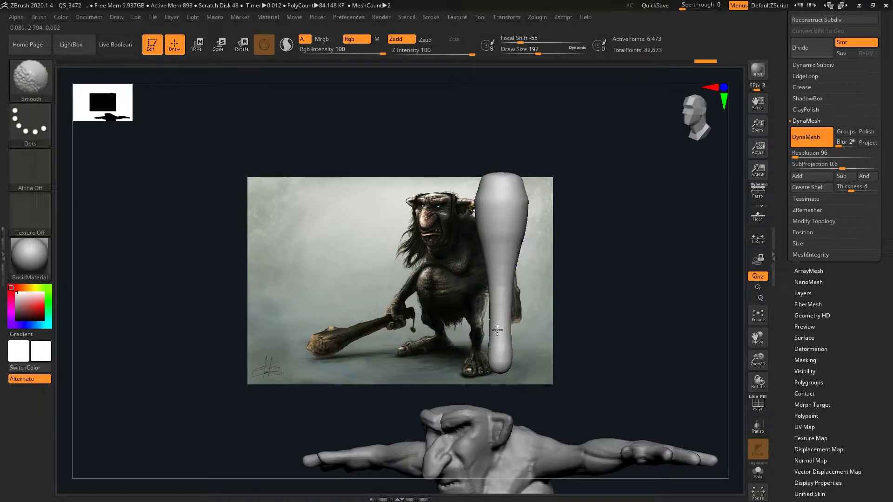
pyautogui.moveTo(270, 280); pyautogui.dragTo(389, 266)
pyautogui.press('space')
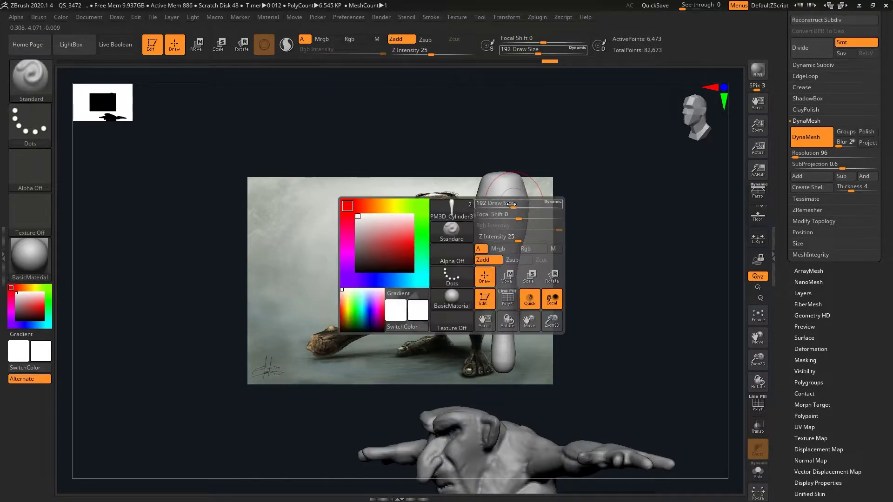
pyautogui.moveTo(521, 205); pyautogui.dragTo(503, 206)
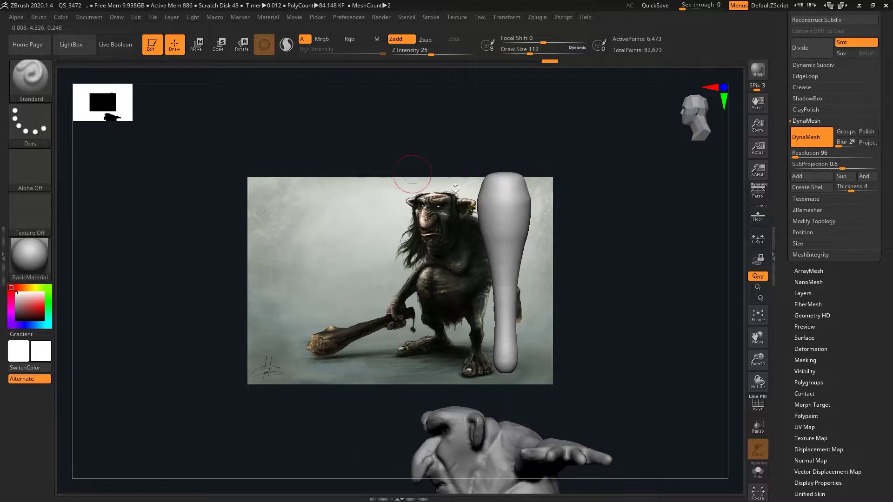
pyautogui.keyDown('ctrl'); pyautogui.click(506, 206); pyautogui.keyUp('ctrl')
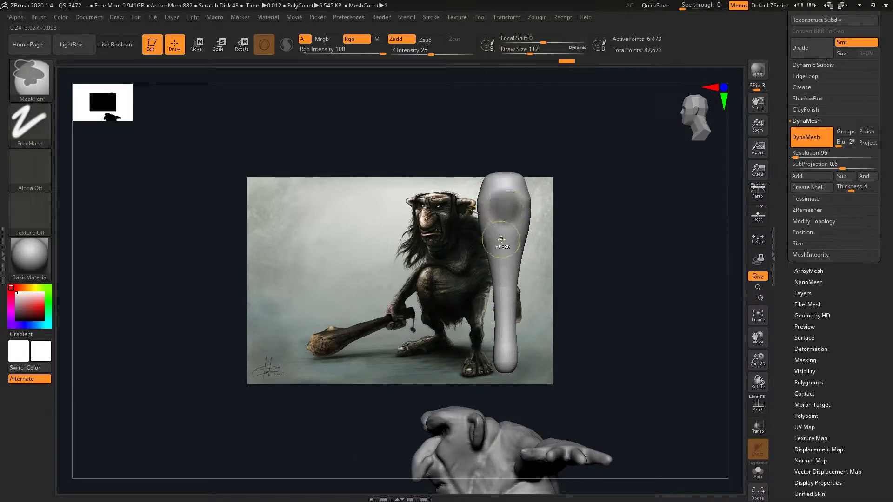
pyautogui.moveTo(418, 162); pyautogui.dragTo(199, 181)
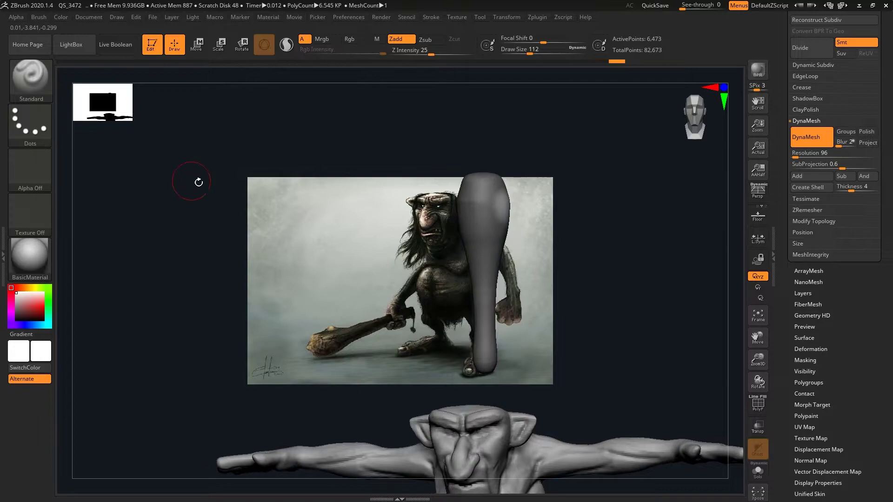
# Pull a pointed knob out of the club's upper-right edge with the Move brush.
pyautogui.press('b')
pyautogui.press('m')
pyautogui.press('v')
pyautogui.press('space')
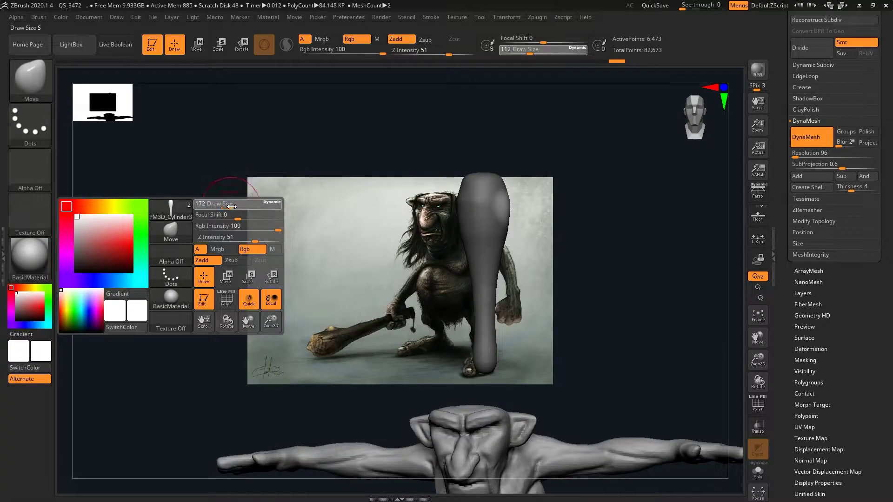
pyautogui.moveTo(223, 203); pyautogui.dragTo(242, 204)
pyautogui.moveTo(495, 198)
pyautogui.mouseDown()
pyautogui.moveTo(510, 207)
pyautogui.moveTo(410, 129)
pyautogui.moveTo(522, 187)
pyautogui.mouseUp()
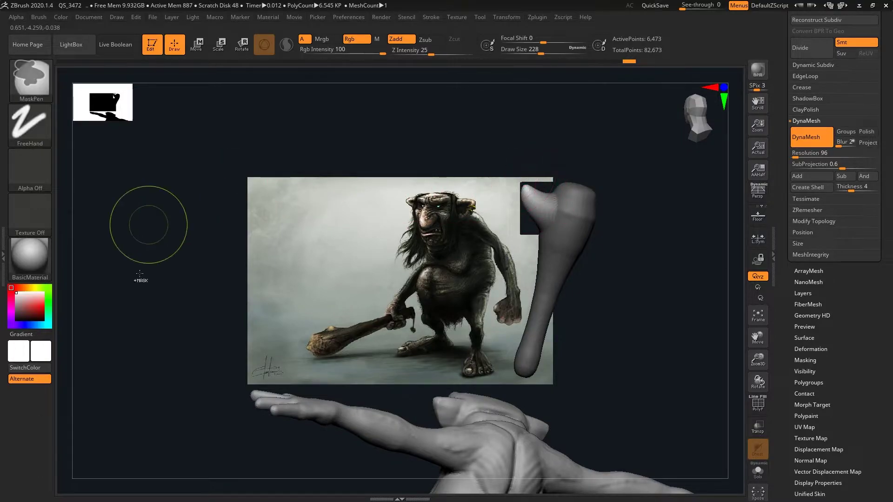
pyautogui.moveTo(139, 219)
pyautogui.mouseDown()
pyautogui.moveTo(140, 374)
pyautogui.moveTo(171, 375)
pyautogui.moveTo(116, 291)
pyautogui.moveTo(185, 349)
pyautogui.mouseUp()
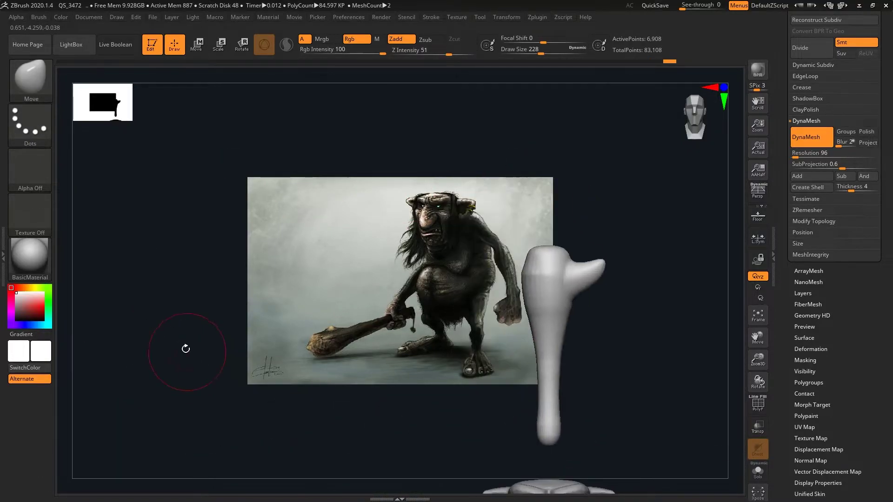
# Fine-tune the brush size while turning the club between side and front views.
pyautogui.press('space')
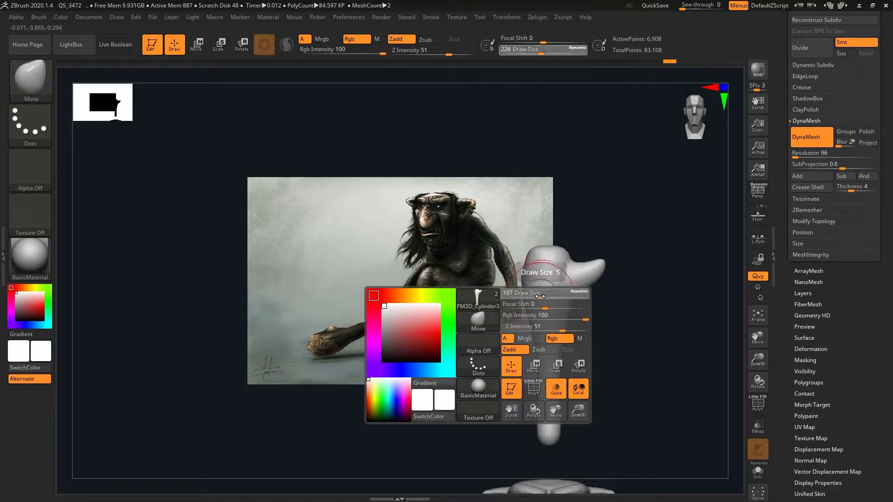
pyautogui.moveTo(544, 296)
pyautogui.mouseDown()
pyautogui.moveTo(535, 296)
pyautogui.moveTo(523, 258)
pyautogui.mouseUp()
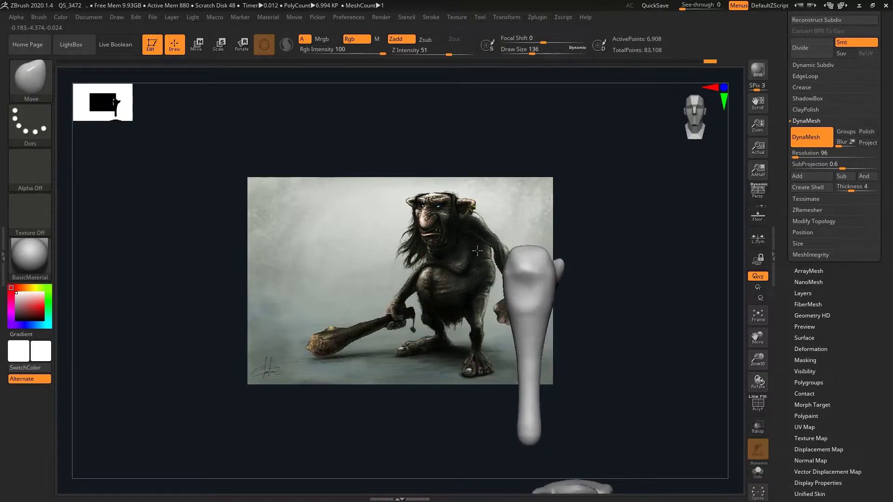
pyautogui.moveTo(536, 252)
pyautogui.mouseDown(button='right')
pyautogui.moveTo(498, 275)
pyautogui.moveTo(546, 288)
pyautogui.mouseUp(button='right')
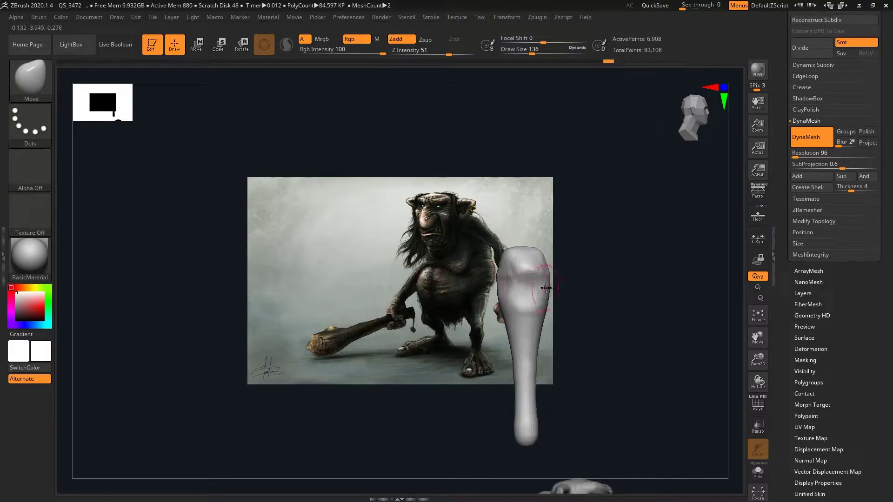
pyautogui.press('space')
pyautogui.moveTo(571, 309); pyautogui.dragTo(563, 309)
pyautogui.moveTo(504, 237)
pyautogui.mouseDown(button='right')
pyautogui.moveTo(523, 250)
pyautogui.moveTo(490, 274)
pyautogui.mouseUp(button='right')
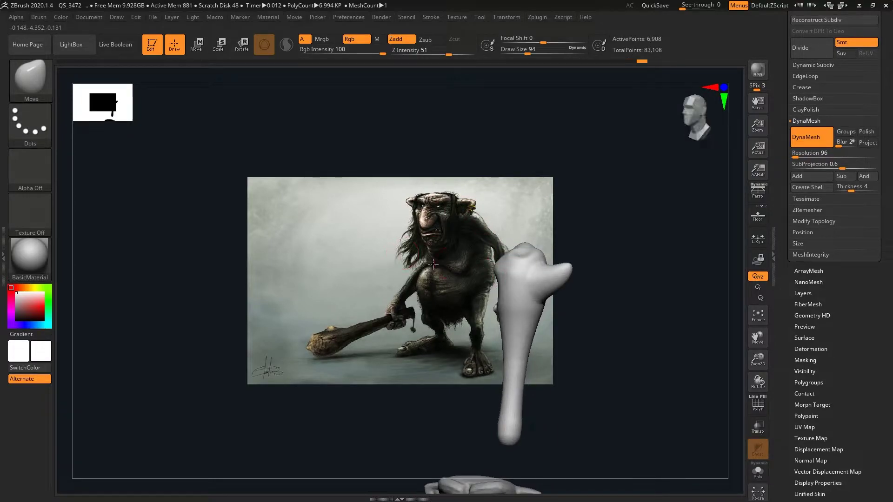
pyautogui.press('space')
pyautogui.moveTo(446, 268); pyautogui.dragTo(453, 268)
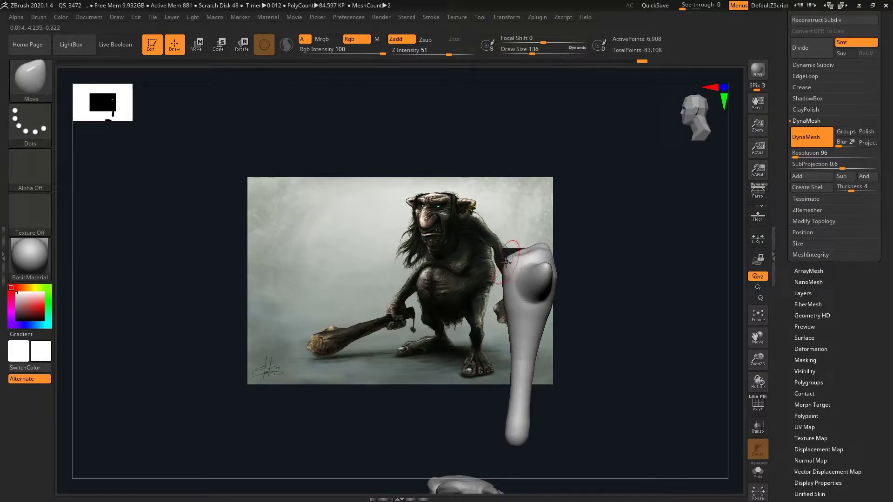
# Rotate the club upright to the centre of the view and clear its mask.
pyautogui.moveTo(505, 263)
pyautogui.mouseDown(button='right')
pyautogui.moveTo(506, 285)
pyautogui.moveTo(465, 282)
pyautogui.moveTo(563, 264)
pyautogui.moveTo(552, 317)
pyautogui.moveTo(583, 312)
pyautogui.mouseUp(button='right')
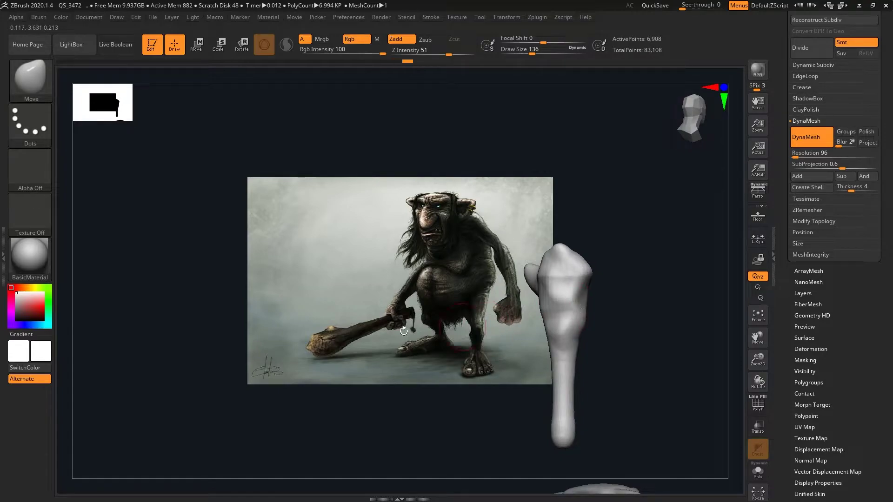
pyautogui.moveTo(403, 331)
pyautogui.mouseDown(button='right')
pyautogui.moveTo(546, 303)
pyautogui.moveTo(563, 353)
pyautogui.mouseUp(button='right')
pyautogui.moveTo(477, 223)
pyautogui.mouseDown(button='right')
pyautogui.moveTo(539, 294)
pyautogui.moveTo(508, 283)
pyautogui.moveTo(505, 298)
pyautogui.mouseUp(button='right')
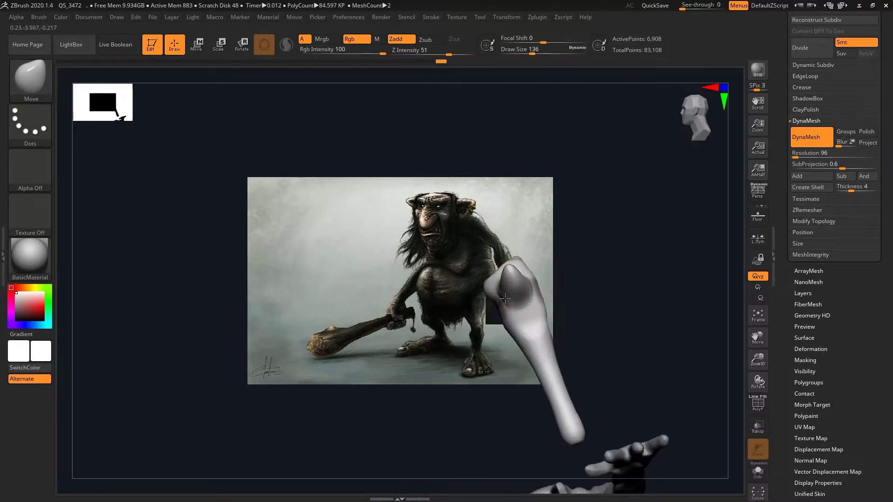
pyautogui.moveTo(345, 363); pyautogui.dragTo(259, 401, button='right')
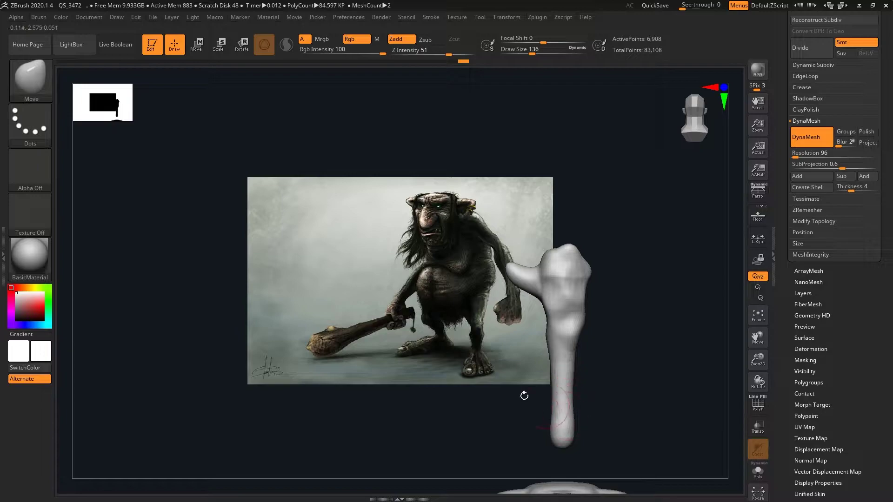
pyautogui.moveTo(524, 395)
pyautogui.mouseDown(button='right')
pyautogui.moveTo(128, 365)
pyautogui.moveTo(163, 272)
pyautogui.mouseUp(button='right')
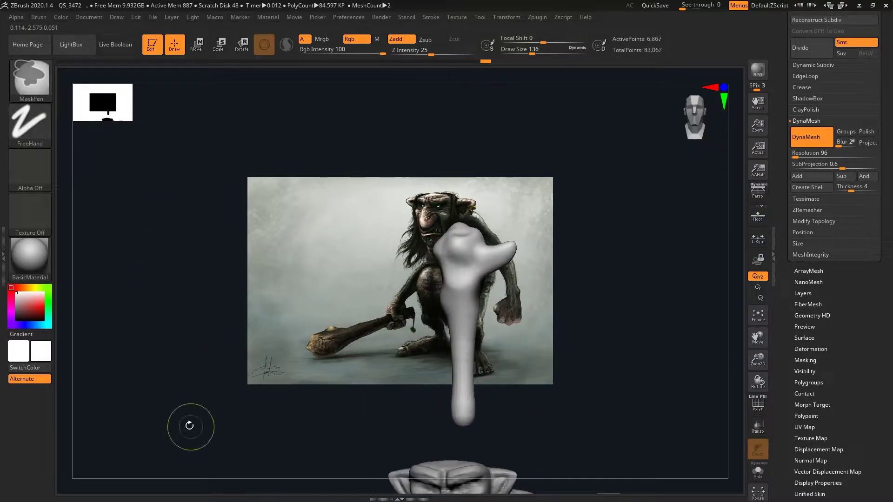
pyautogui.press('ctrl')
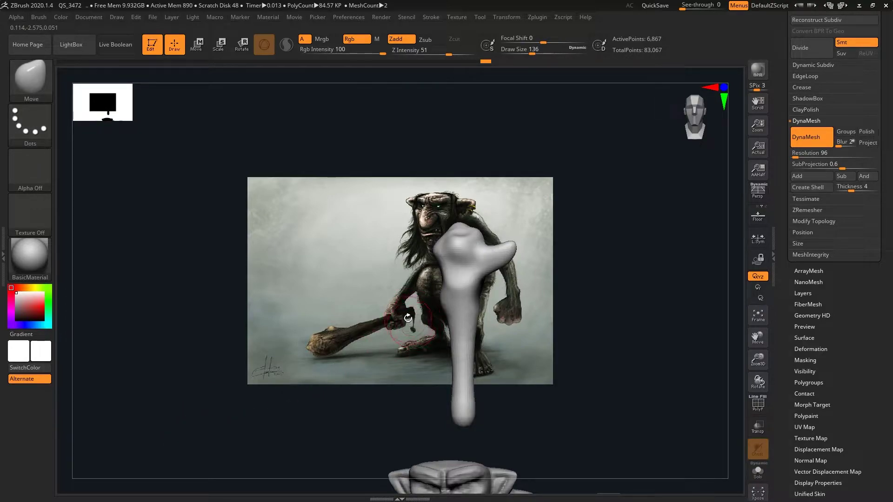
pyautogui.press('b')
pyautogui.press('b')
# Pick the TrimDynamic brush, Solo the club, and zoom in with a smaller draw size.
pyautogui.press('t')
pyautogui.press('d')
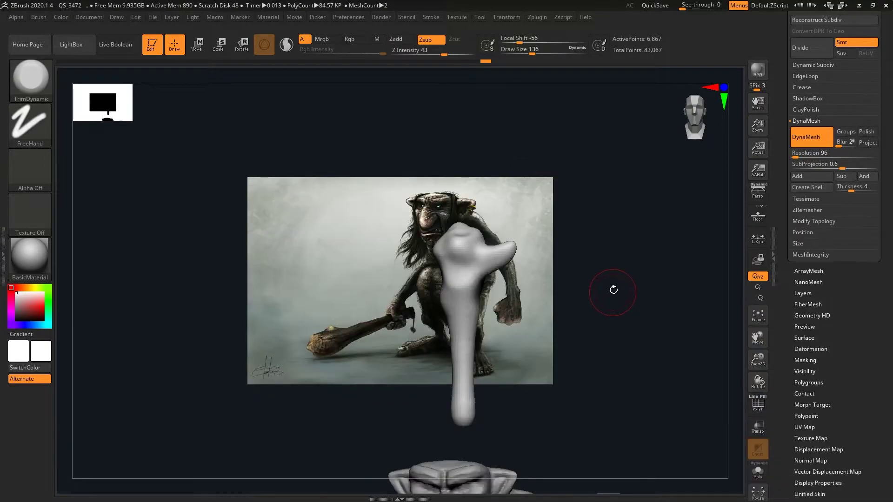
pyautogui.keyDown('alt'); pyautogui.moveTo(375, 404); pyautogui.dragTo(399, 400); pyautogui.keyUp('alt')
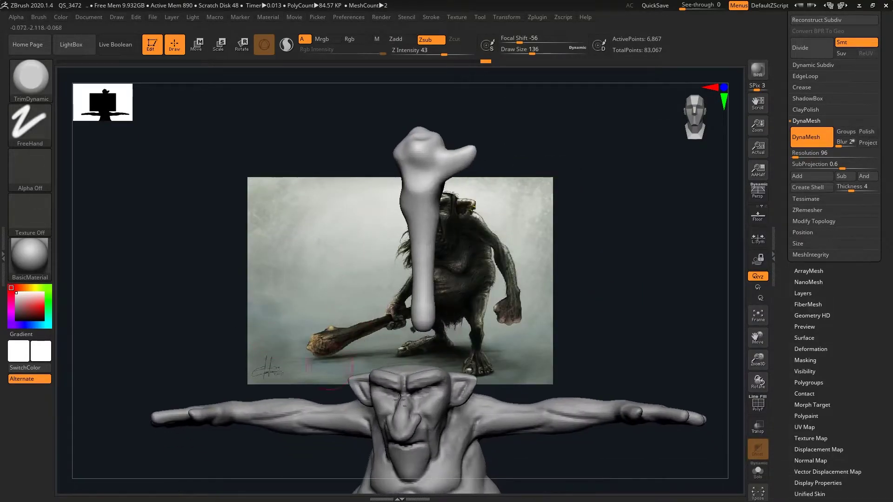
pyautogui.click(756, 474)
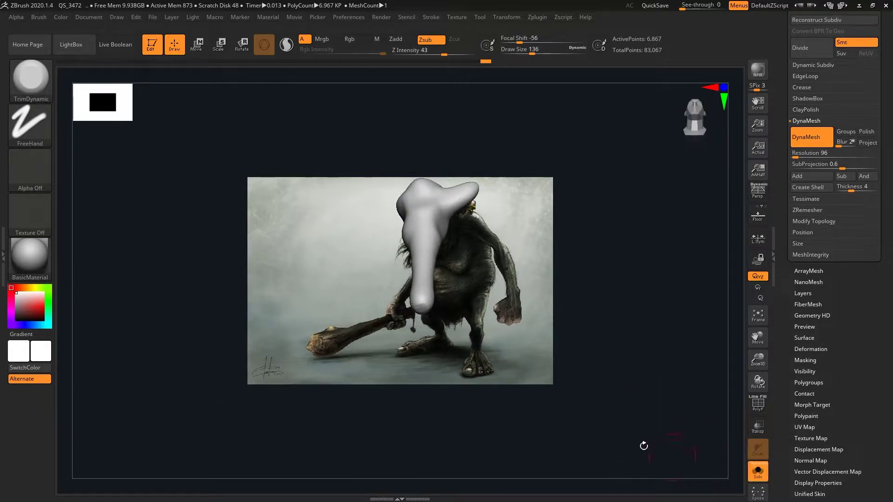
pyautogui.keyDown('alt'); pyautogui.moveTo(572, 435); pyautogui.dragTo(642, 451); pyautogui.keyUp('alt')
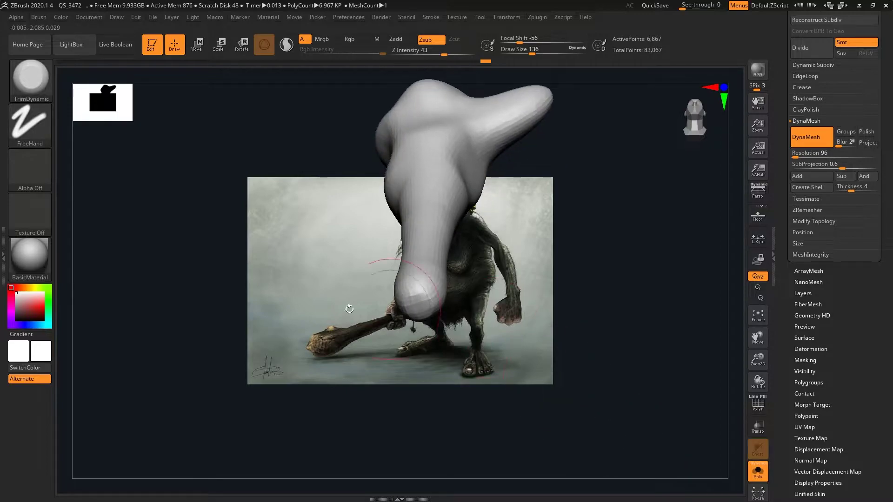
pyautogui.moveTo(349, 309)
pyautogui.mouseDown()
pyautogui.moveTo(163, 361)
pyautogui.moveTo(414, 322)
pyautogui.mouseUp()
pyautogui.press('space')
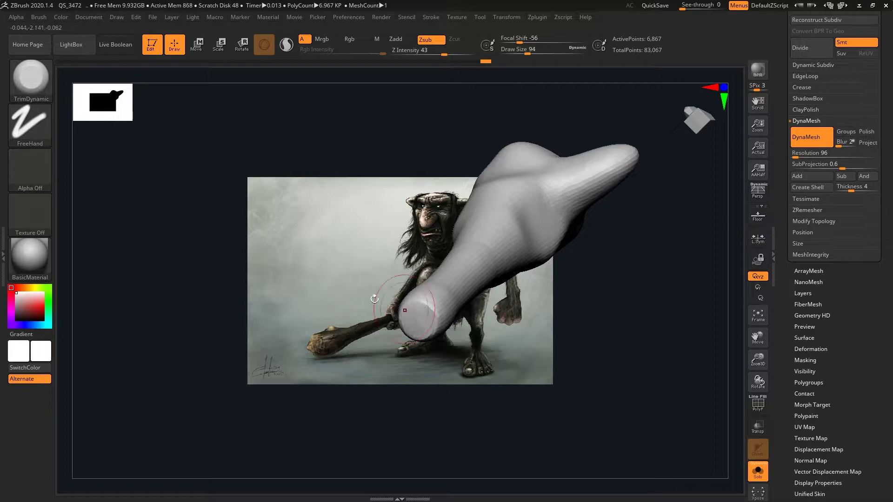
# Trim flat, faceted planes into the club's knob and handle end from several angles.
pyautogui.moveTo(420, 325); pyautogui.dragTo(418, 321, button='right')
pyautogui.moveTo(379, 292); pyautogui.dragTo(406, 346)
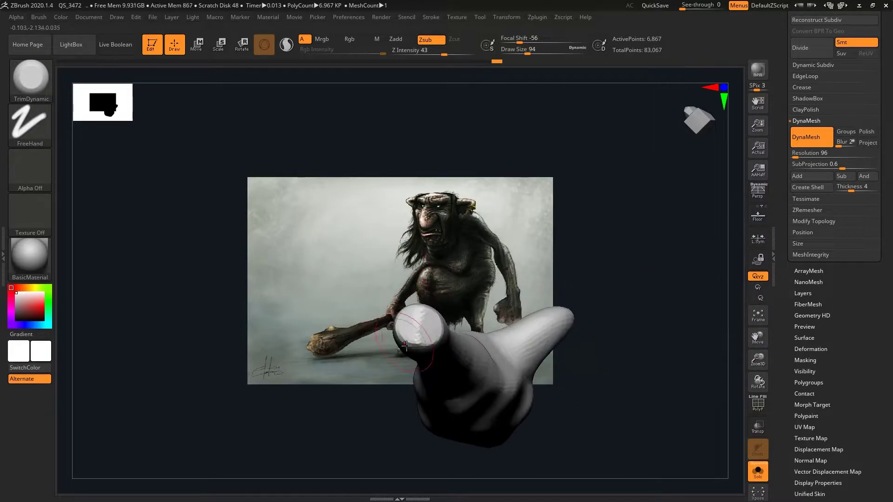
pyautogui.moveTo(411, 347); pyautogui.dragTo(394, 309, button='right')
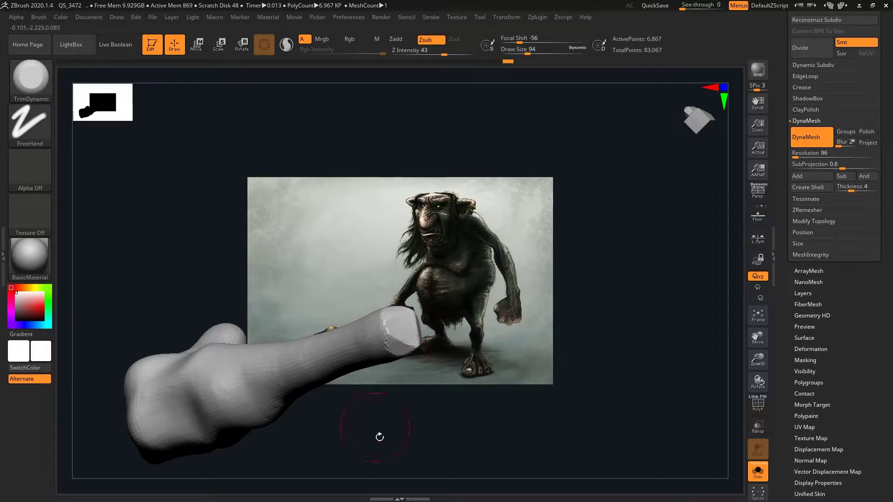
pyautogui.moveTo(380, 437)
pyautogui.mouseDown()
pyautogui.moveTo(404, 442)
pyautogui.moveTo(221, 426)
pyautogui.moveTo(440, 426)
pyautogui.moveTo(170, 315)
pyautogui.moveTo(163, 269)
pyautogui.moveTo(281, 316)
pyautogui.mouseUp()
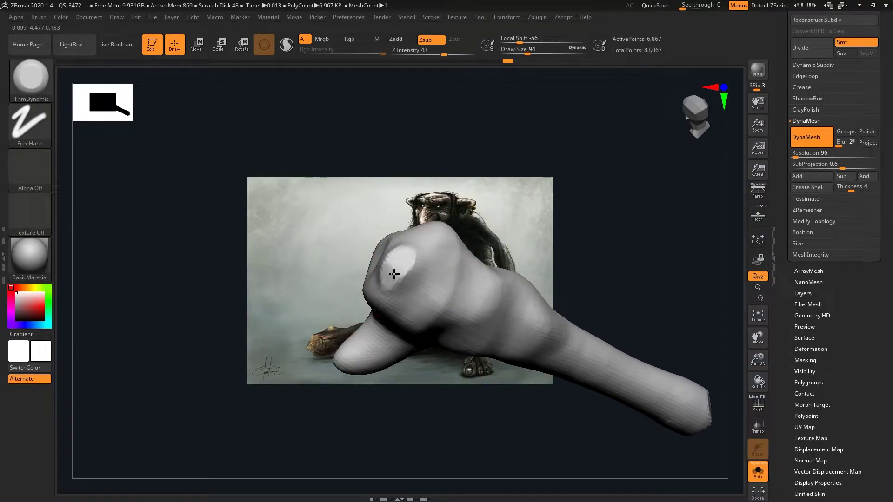
pyautogui.moveTo(393, 274); pyautogui.dragTo(338, 239)
pyautogui.moveTo(424, 239)
pyautogui.mouseDown()
pyautogui.moveTo(256, 414)
pyautogui.moveTo(297, 313)
pyautogui.moveTo(134, 447)
pyautogui.moveTo(283, 312)
pyautogui.moveTo(191, 271)
pyautogui.moveTo(379, 272)
pyautogui.moveTo(202, 265)
pyautogui.moveTo(434, 211)
pyautogui.moveTo(331, 198)
pyautogui.moveTo(456, 211)
pyautogui.moveTo(322, 285)
pyautogui.mouseUp()
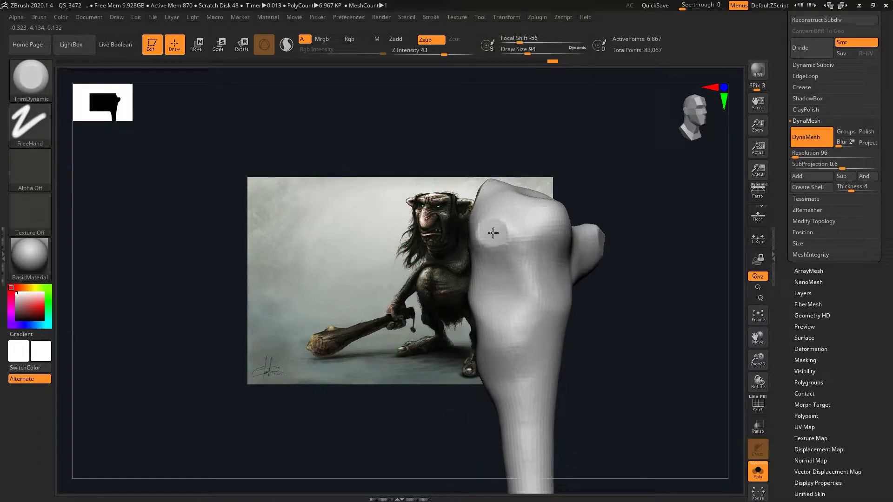
pyautogui.moveTo(493, 233)
pyautogui.mouseDown()
pyautogui.moveTo(310, 265)
pyautogui.moveTo(534, 224)
pyautogui.mouseUp()
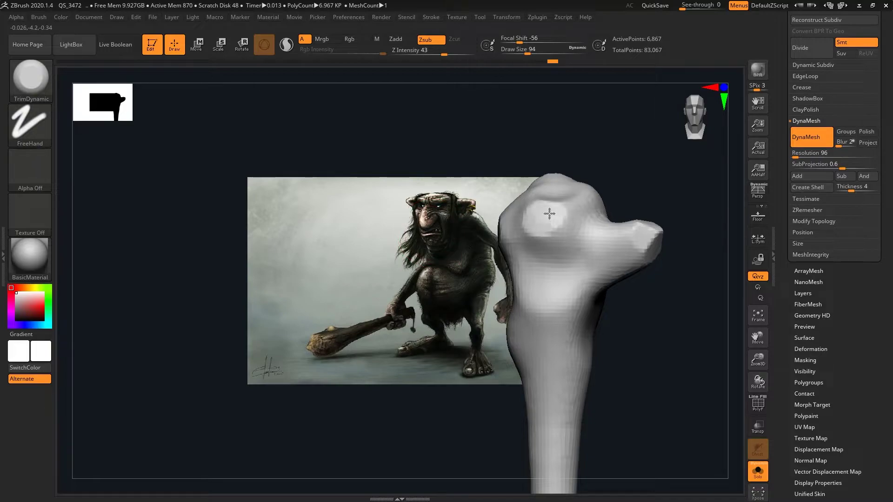
pyautogui.moveTo(381, 318)
pyautogui.mouseDown()
pyautogui.moveTo(348, 343)
pyautogui.moveTo(225, 382)
pyautogui.moveTo(231, 399)
pyautogui.moveTo(259, 405)
pyautogui.mouseUp()
# Carve grooves and cracks into the club's knob and handle with DamStandard.
pyautogui.press('b')
pyautogui.press('d')
pyautogui.press('s')
pyautogui.moveTo(350, 311)
pyautogui.mouseDown()
pyautogui.moveTo(407, 313)
pyautogui.moveTo(413, 214)
pyautogui.mouseUp()
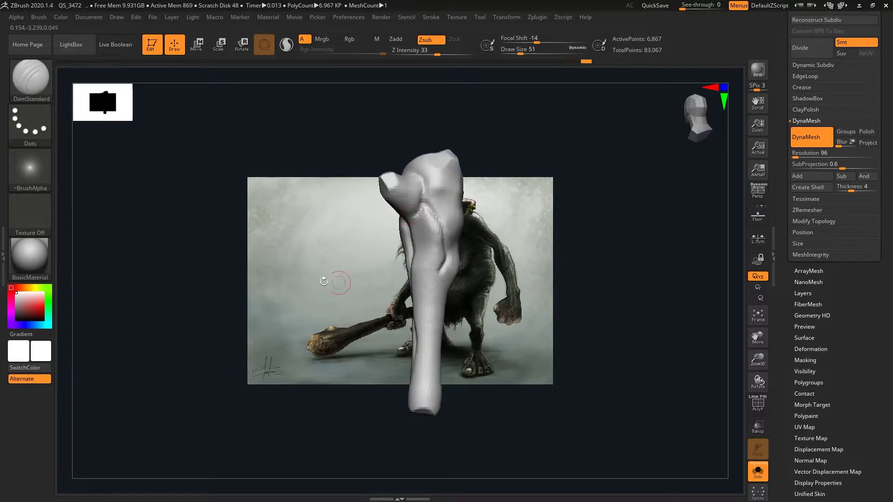
pyautogui.moveTo(323, 281)
pyautogui.mouseDown()
pyautogui.moveTo(253, 211)
pyautogui.moveTo(197, 200)
pyautogui.moveTo(304, 295)
pyautogui.moveTo(288, 204)
pyautogui.moveTo(293, 246)
pyautogui.moveTo(332, 302)
pyautogui.moveTo(189, 237)
pyautogui.moveTo(294, 247)
pyautogui.mouseUp()
pyautogui.moveTo(314, 288)
pyautogui.mouseDown()
pyautogui.moveTo(220, 265)
pyautogui.moveTo(283, 229)
pyautogui.moveTo(175, 237)
pyautogui.moveTo(256, 228)
pyautogui.moveTo(219, 325)
pyautogui.moveTo(738, 240)
pyautogui.moveTo(160, 393)
pyautogui.moveTo(191, 265)
pyautogui.moveTo(382, 318)
pyautogui.moveTo(400, 307)
pyautogui.moveTo(487, 362)
pyautogui.mouseUp()
pyautogui.moveTo(423, 426)
pyautogui.mouseDown()
pyautogui.moveTo(338, 458)
pyautogui.moveTo(338, 345)
pyautogui.moveTo(211, 343)
pyautogui.moveTo(242, 276)
pyautogui.moveTo(347, 366)
pyautogui.moveTo(439, 251)
pyautogui.moveTo(392, 209)
pyautogui.moveTo(333, 205)
pyautogui.moveTo(406, 254)
pyautogui.moveTo(182, 239)
pyautogui.moveTo(169, 355)
pyautogui.moveTo(73, 368)
pyautogui.moveTo(259, 293)
pyautogui.moveTo(247, 219)
pyautogui.moveTo(263, 235)
pyautogui.mouseUp()
# Select the ClayBuildup brush for adding ridges.
pyautogui.press('b')
pyautogui.press('c')
pyautogui.press('b')
# Select the Move brush and turn the club to a new working angle.
pyautogui.press('b')
pyautogui.press('t')
pyautogui.press('d')
pyautogui.press('b')
pyautogui.press('m')
pyautogui.press('v')
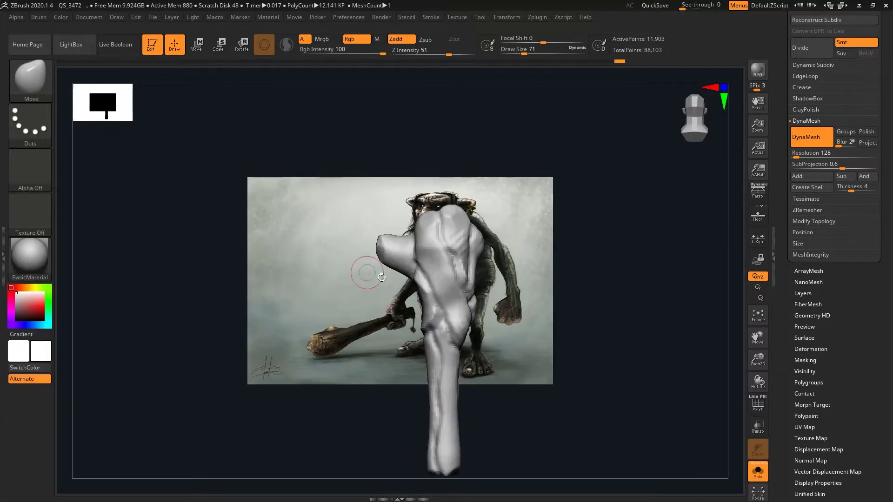
pyautogui.moveTo(288, 289)
pyautogui.mouseDown()
pyautogui.moveTo(206, 345)
pyautogui.moveTo(266, 381)
pyautogui.moveTo(202, 356)
pyautogui.mouseUp()
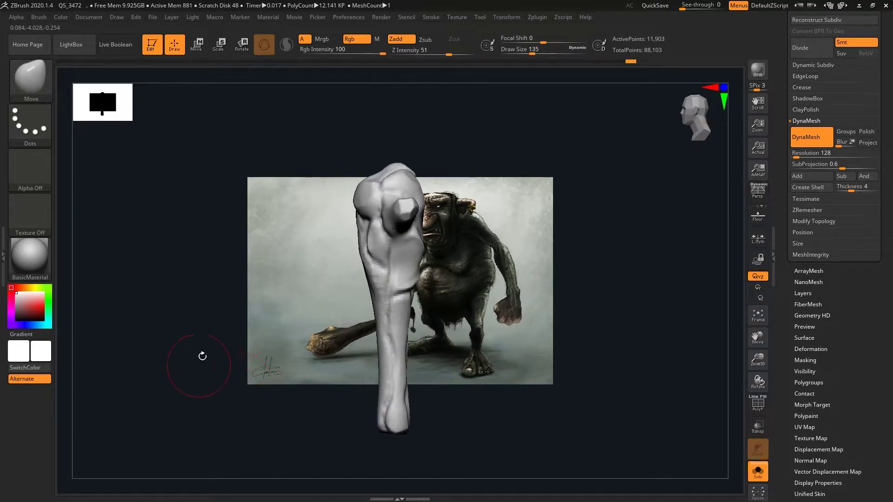
pyautogui.moveTo(219, 309); pyautogui.dragTo(236, 302)
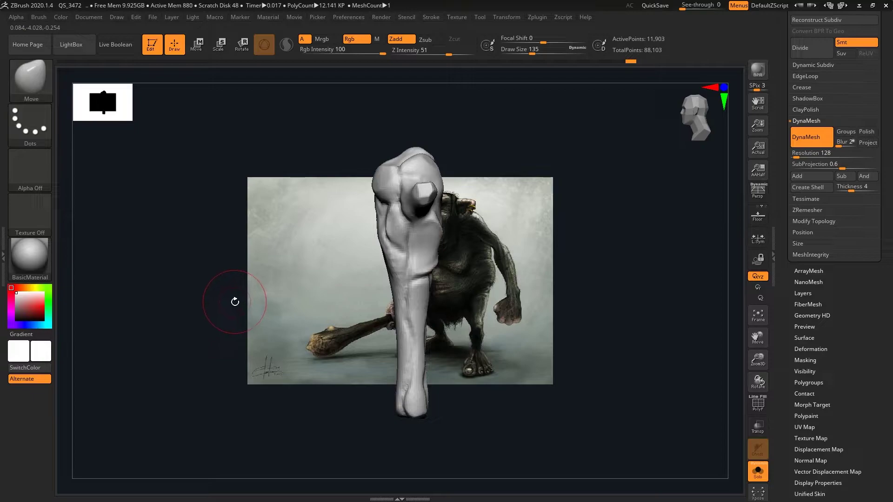
pyautogui.press('w')
pyautogui.moveTo(223, 237); pyautogui.dragTo(229, 259)
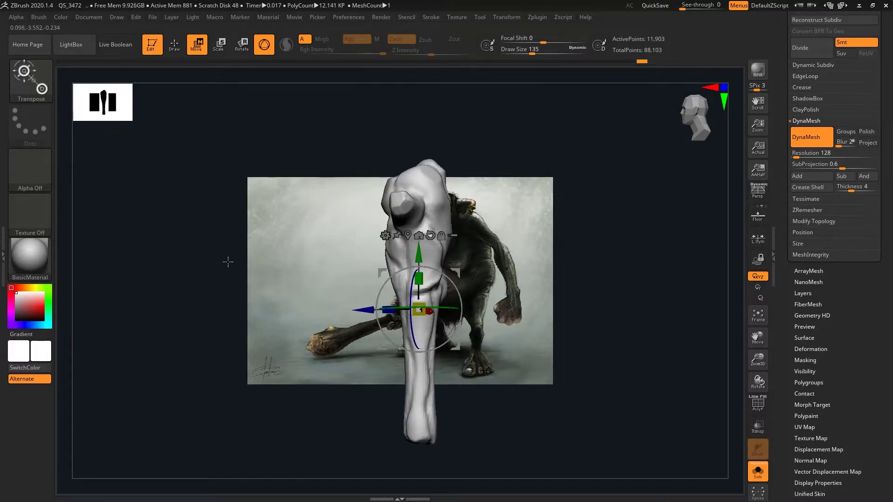
# Reshape the club's knob and handle with a larger Move brush, then show the troll body again.
pyautogui.press('b')
pyautogui.press('m')
pyautogui.press('v')
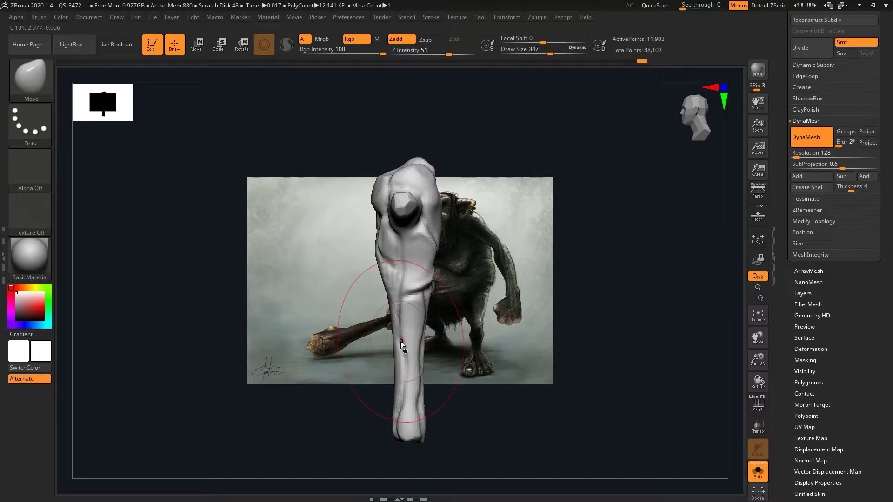
pyautogui.press(']')
pyautogui.moveTo(408, 352); pyautogui.dragTo(394, 317)
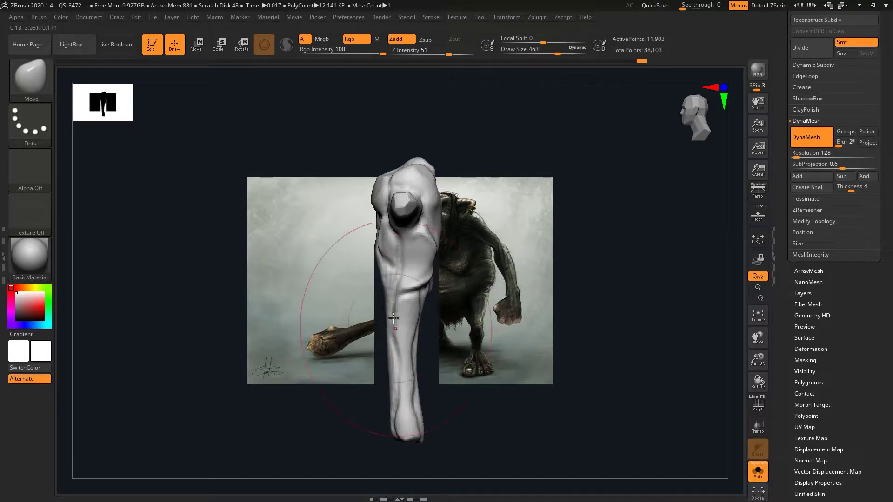
pyautogui.moveTo(297, 218)
pyautogui.mouseDown()
pyautogui.moveTo(259, 258)
pyautogui.moveTo(326, 261)
pyautogui.mouseUp()
pyautogui.moveTo(362, 214); pyautogui.dragTo(367, 279)
pyautogui.moveTo(325, 400); pyautogui.dragTo(354, 350)
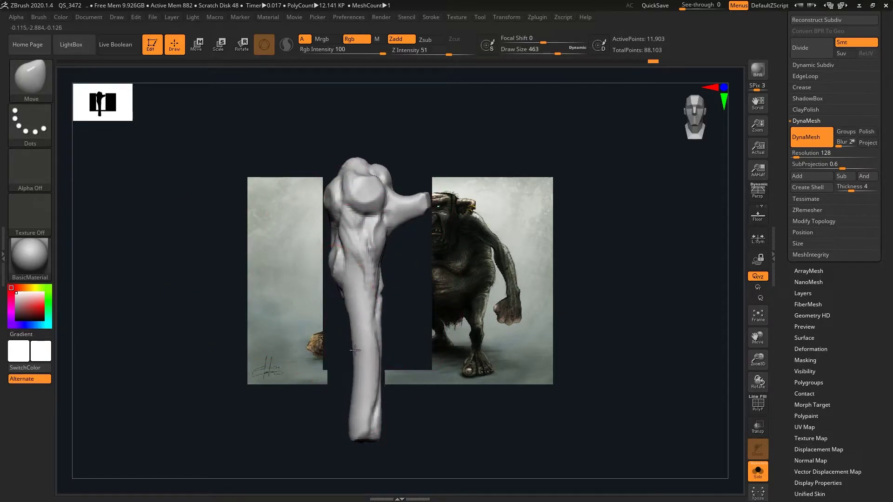
pyautogui.moveTo(178, 370)
pyautogui.mouseDown()
pyautogui.moveTo(149, 369)
pyautogui.moveTo(132, 348)
pyautogui.moveTo(133, 363)
pyautogui.moveTo(202, 371)
pyautogui.moveTo(235, 249)
pyautogui.moveTo(159, 420)
pyautogui.moveTo(267, 383)
pyautogui.moveTo(167, 317)
pyautogui.moveTo(185, 309)
pyautogui.mouseUp()
pyautogui.click(757, 472)
# Try moving the club down beside the troll with Transpose, undoing the unwanted moves.
pyautogui.press('w')
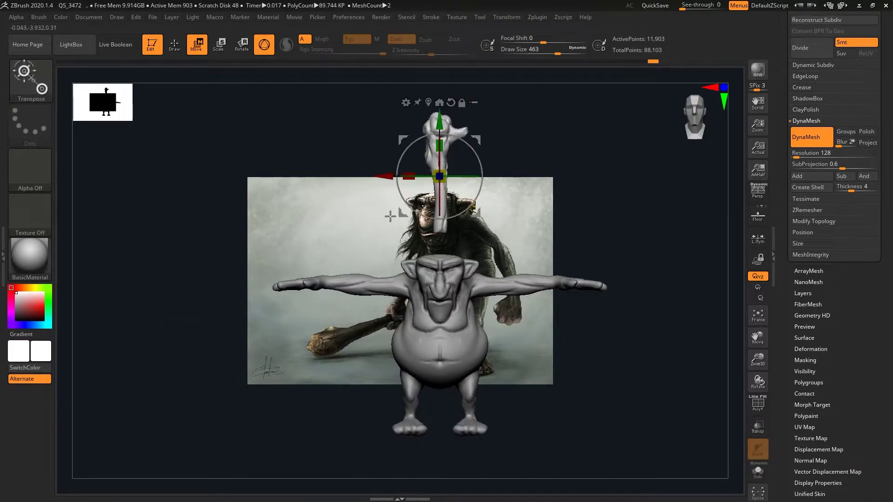
pyautogui.moveTo(389, 222); pyautogui.dragTo(296, 366)
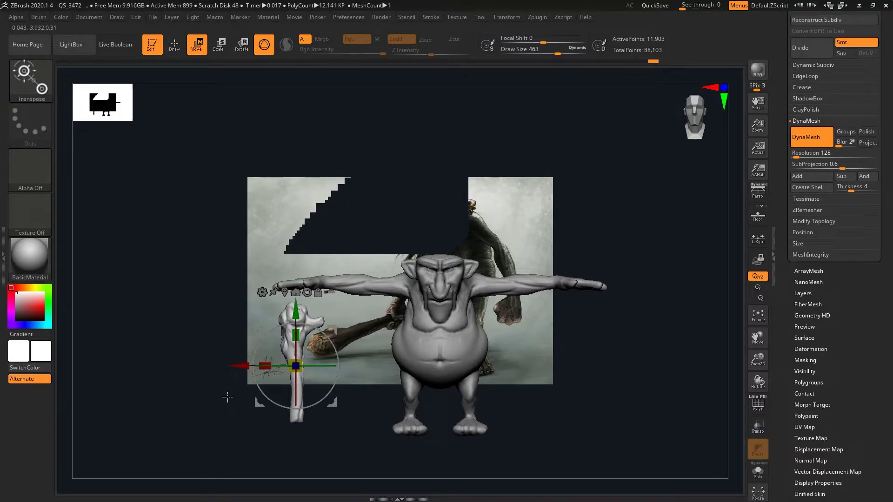
pyautogui.hotkey('ctrl', 'z')
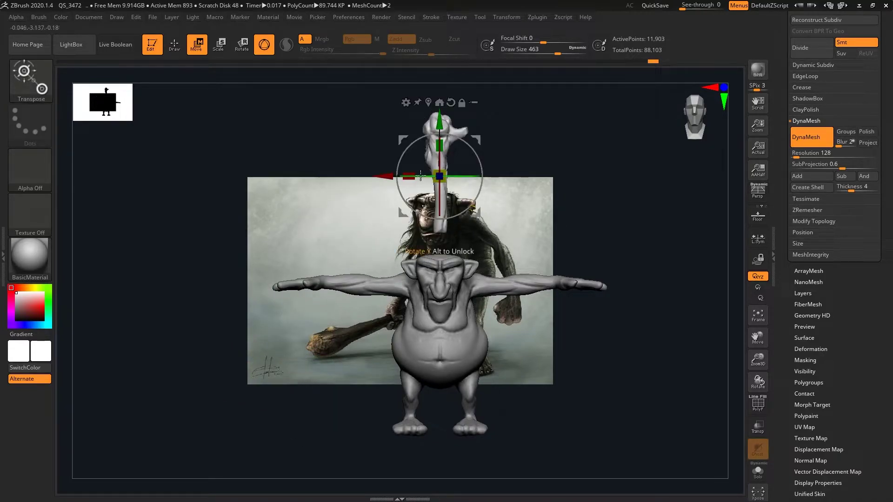
pyautogui.moveTo(384, 176)
pyautogui.mouseDown()
pyautogui.moveTo(380, 182)
pyautogui.moveTo(424, 195)
pyautogui.moveTo(371, 201)
pyautogui.mouseUp()
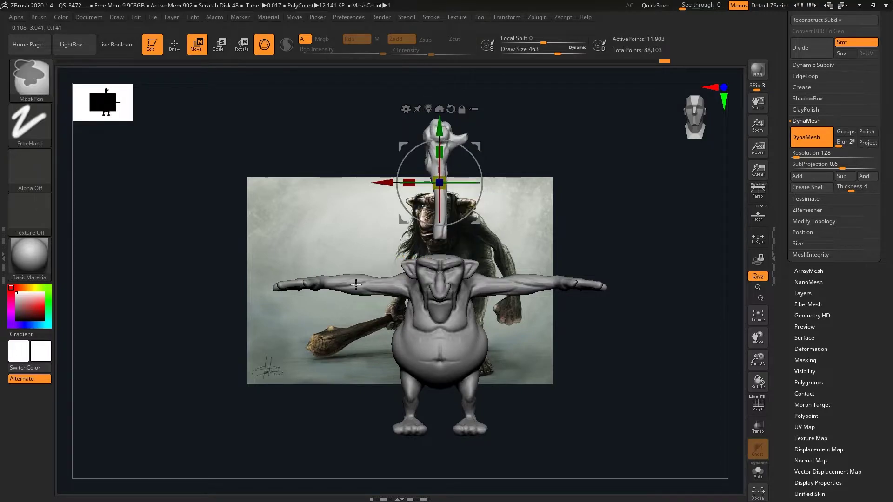
pyautogui.moveTo(401, 141)
pyautogui.mouseDown()
pyautogui.moveTo(370, 131)
pyautogui.moveTo(242, 157)
pyautogui.mouseUp()
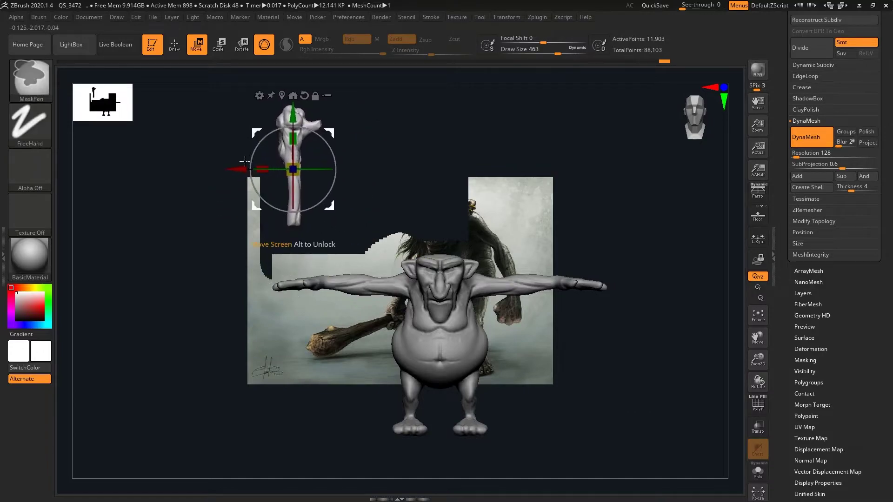
pyautogui.hotkey('ctrl', 'z')
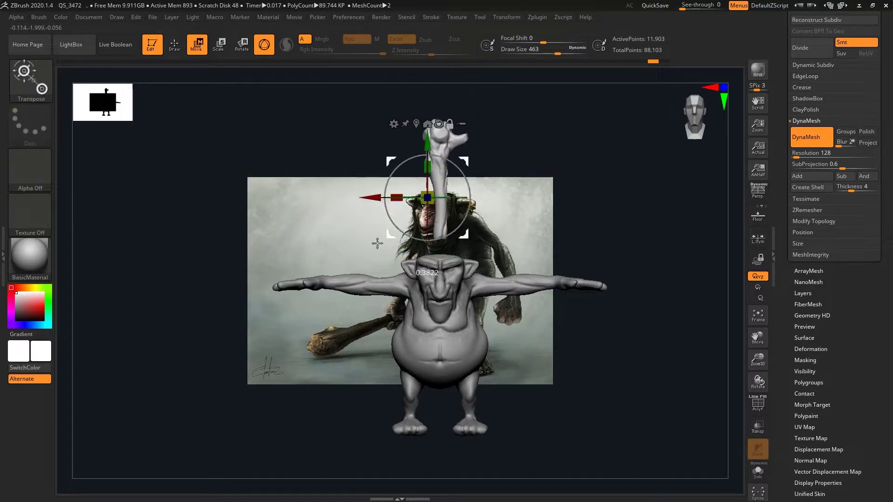
pyautogui.moveTo(440, 182); pyautogui.dragTo(309, 170)
pyautogui.hotkey('ctrl', 'z')
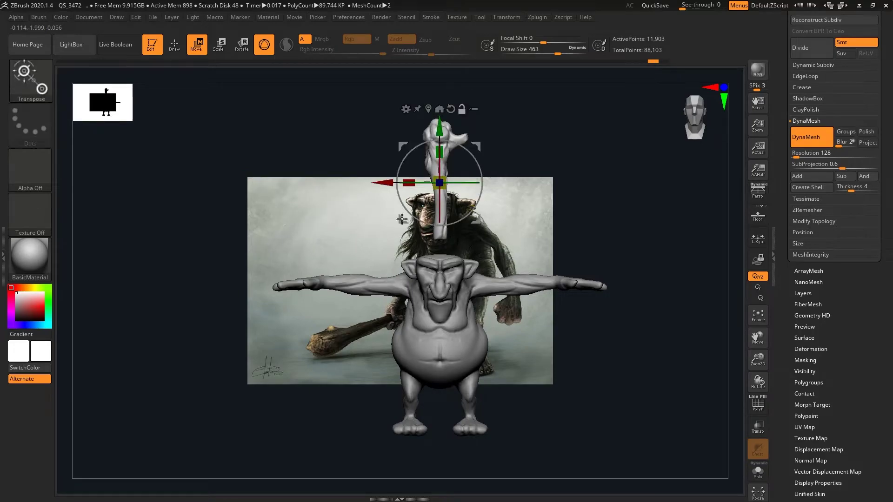
# Move the club beneath the left arm and rotate it upright toward the hand.
pyautogui.moveTo(470, 152)
pyautogui.mouseDown()
pyautogui.moveTo(472, 279)
pyautogui.moveTo(396, 308)
pyautogui.moveTo(393, 296)
pyautogui.moveTo(274, 418)
pyautogui.moveTo(283, 454)
pyautogui.mouseUp()
pyautogui.moveTo(196, 411)
pyautogui.mouseDown()
pyautogui.moveTo(244, 410)
pyautogui.moveTo(261, 445)
pyautogui.moveTo(207, 427)
pyautogui.mouseUp()
pyautogui.moveTo(249, 386)
pyautogui.mouseDown()
pyautogui.moveTo(238, 374)
pyautogui.moveTo(151, 371)
pyautogui.mouseUp()
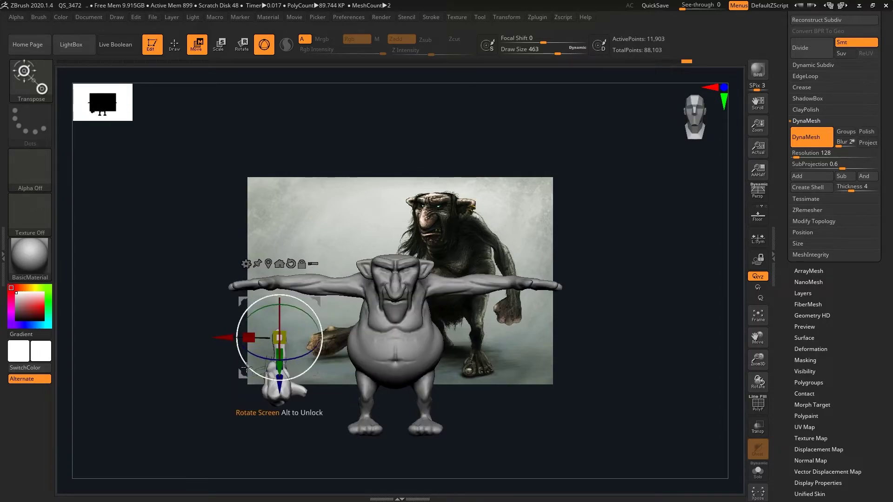
pyautogui.moveTo(247, 367)
pyautogui.mouseDown()
pyautogui.moveTo(132, 374)
pyautogui.moveTo(175, 374)
pyautogui.mouseUp()
pyautogui.keyDown('shift'); pyautogui.moveTo(250, 384); pyautogui.dragTo(136, 374); pyautogui.keyUp('shift')
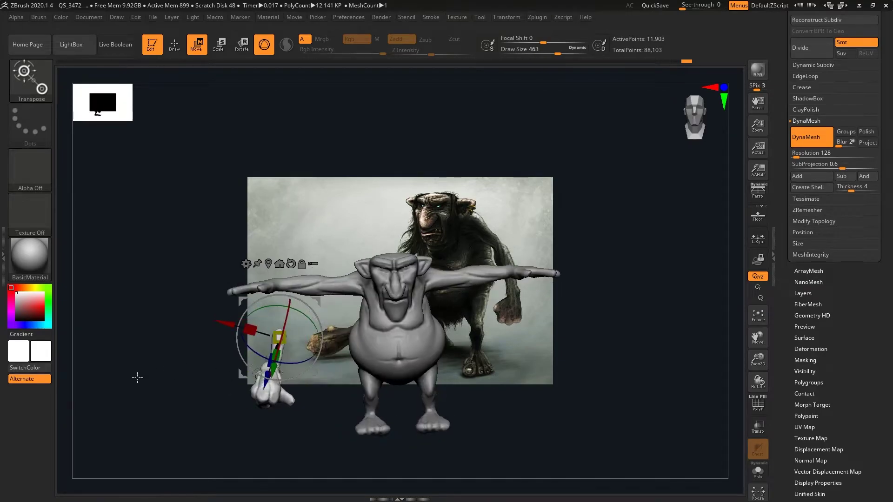
pyautogui.moveTo(249, 329); pyautogui.dragTo(275, 353)
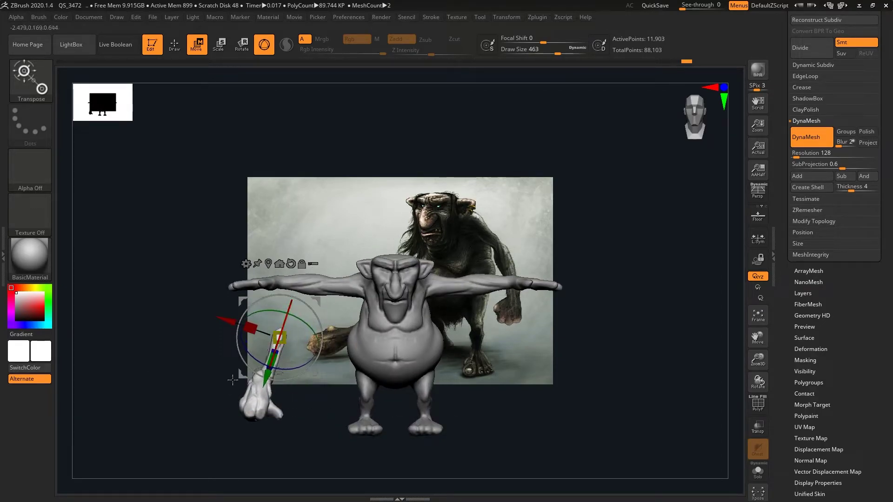
pyautogui.moveTo(230, 374); pyautogui.dragTo(178, 377)
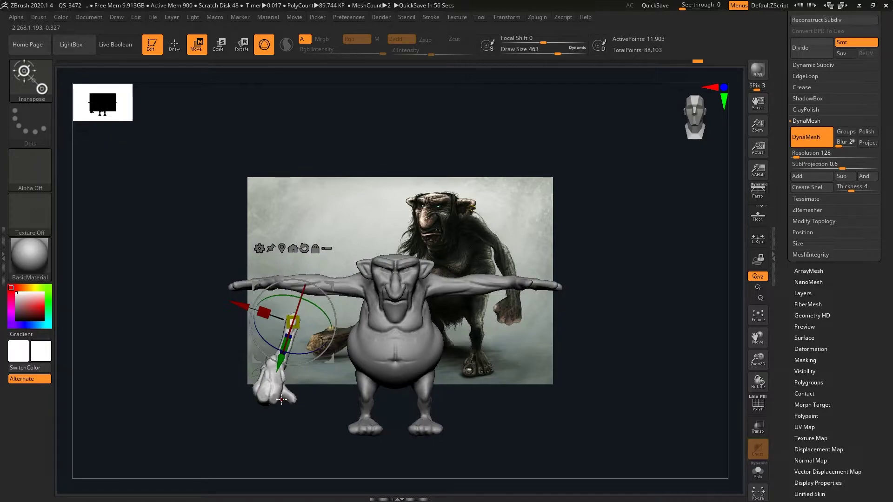
pyautogui.hotkey('ctrl', 'z')
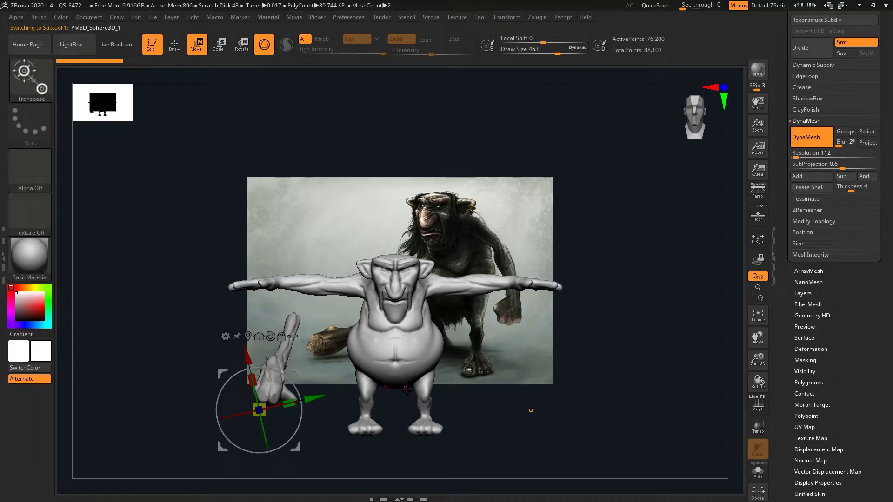
# Set DynaMesh resolution to 152 and remesh the troll body to 139,304 points.
pyautogui.press('q')
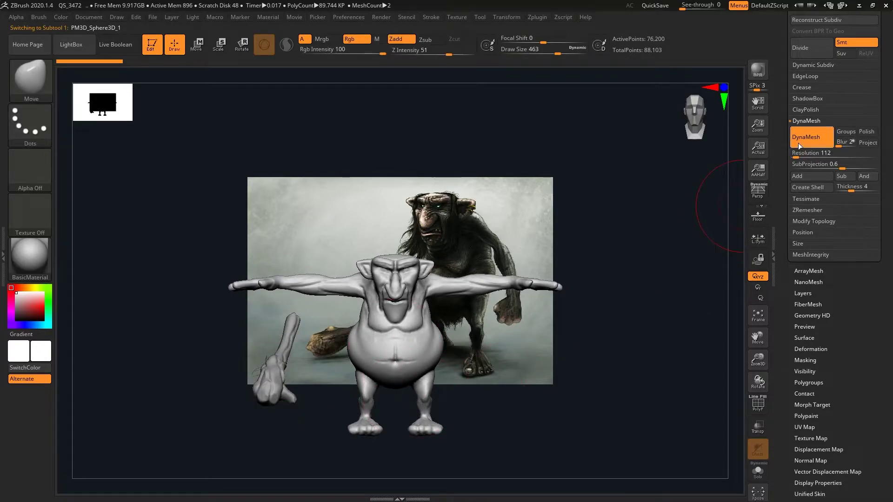
pyautogui.click(796, 152)
pyautogui.write('176')
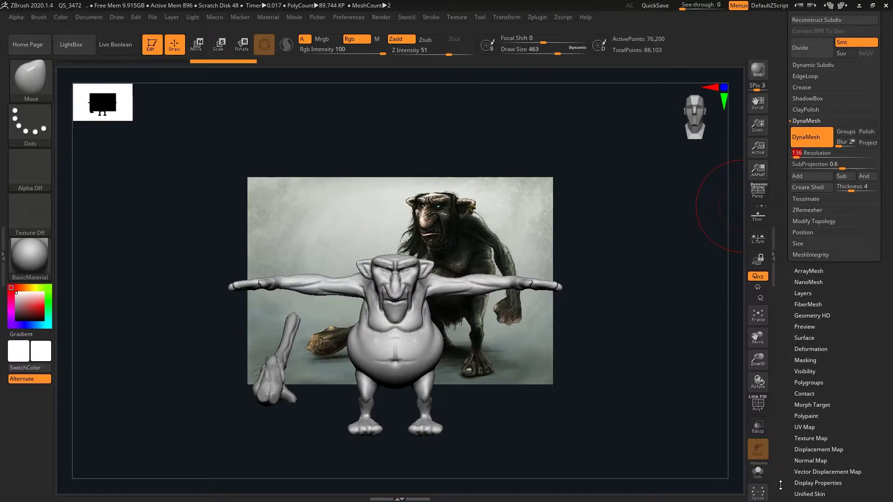
pyautogui.keyDown('ctrl'); pyautogui.click(619, 430); pyautogui.keyUp('ctrl')
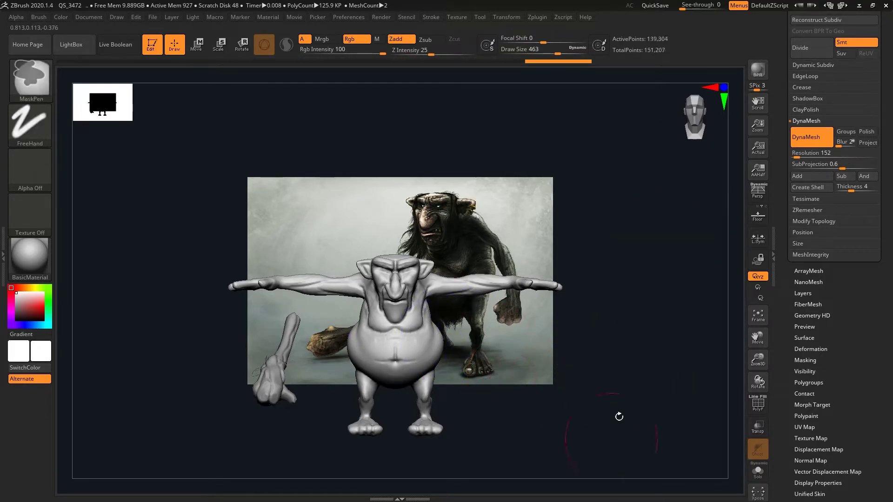
pyautogui.keyDown('ctrl'); pyautogui.click(618, 415); pyautogui.keyUp('ctrl')
pyautogui.keyDown('ctrl'); pyautogui.click(598, 329); pyautogui.keyUp('ctrl')
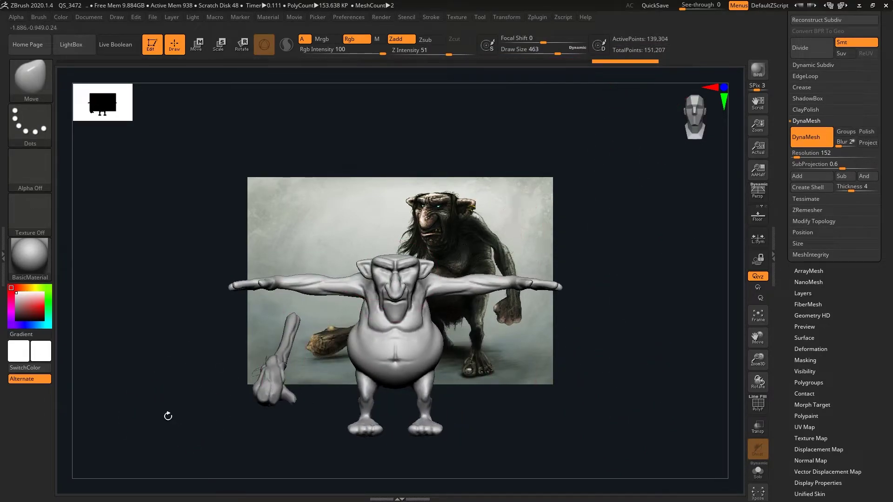
pyautogui.keyDown('alt'); pyautogui.moveTo(168, 414); pyautogui.dragTo(155, 388); pyautogui.keyUp('alt')
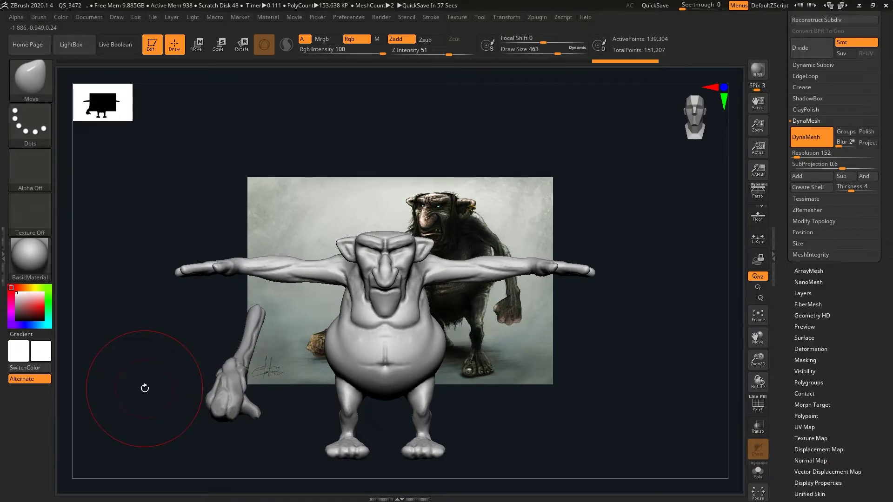
pyautogui.moveTo(145, 380); pyautogui.dragTo(147, 379)
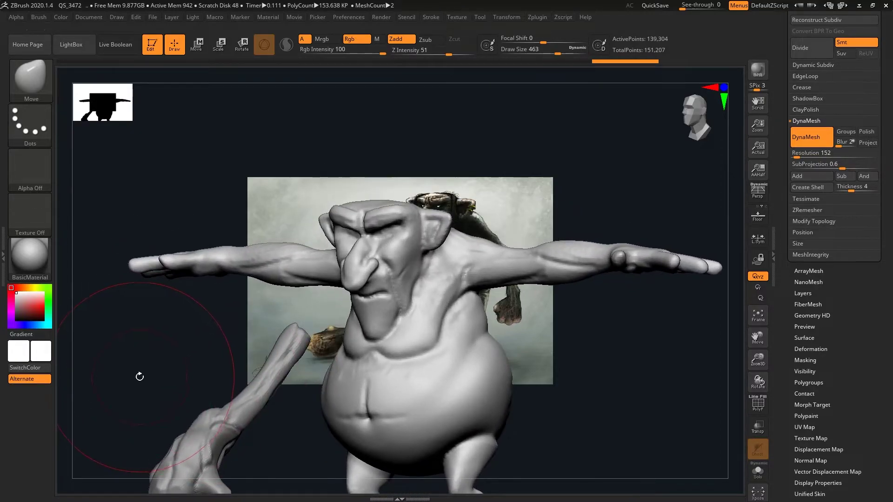
pyautogui.moveTo(139, 377); pyautogui.dragTo(133, 372)
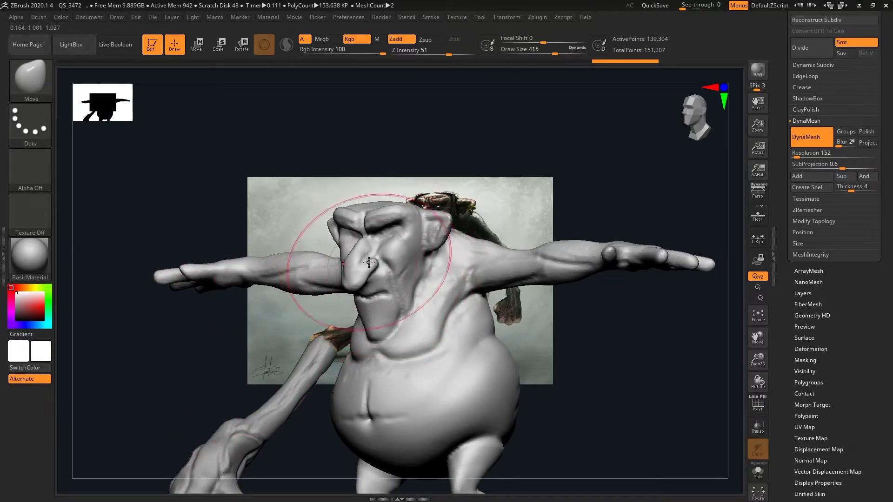
pyautogui.moveTo(235, 183)
pyautogui.mouseDown()
pyautogui.moveTo(213, 282)
pyautogui.moveTo(331, 322)
pyautogui.moveTo(167, 273)
pyautogui.moveTo(163, 385)
pyautogui.moveTo(345, 271)
pyautogui.moveTo(183, 369)
pyautogui.moveTo(171, 391)
pyautogui.moveTo(174, 375)
pyautogui.moveTo(235, 358)
pyautogui.moveTo(259, 448)
pyautogui.mouseUp()
# Shrink the DamStandard brush and carve creases while orbiting the troll's head and back.
pyautogui.press('space')
pyautogui.moveTo(240, 209); pyautogui.dragTo(223, 210)
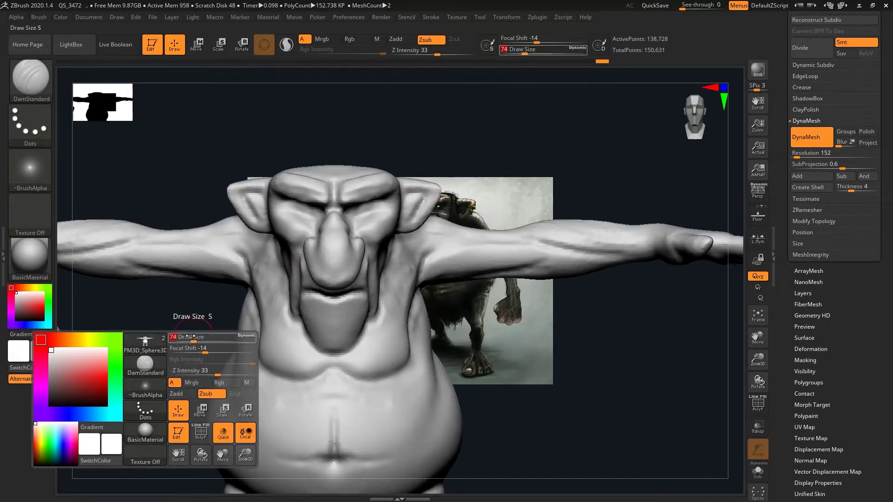
pyautogui.moveTo(344, 280); pyautogui.dragTo(361, 259)
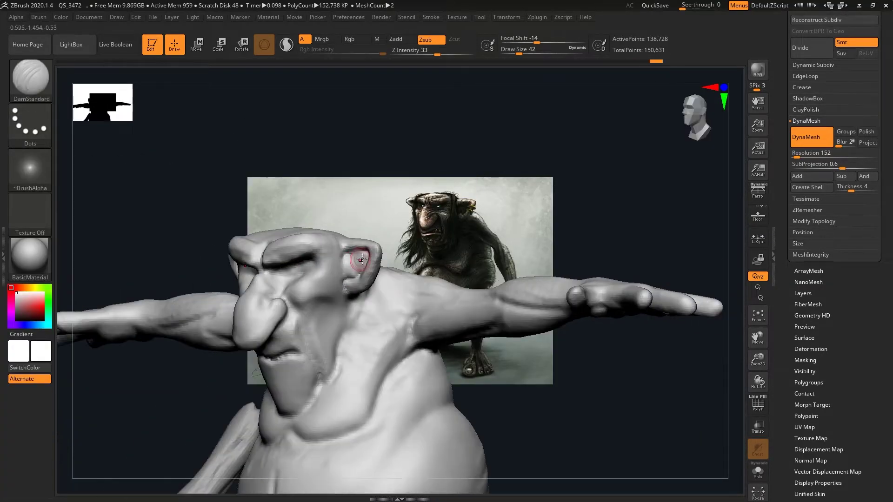
pyautogui.moveTo(168, 203)
pyautogui.mouseDown()
pyautogui.moveTo(194, 246)
pyautogui.moveTo(270, 229)
pyautogui.mouseUp()
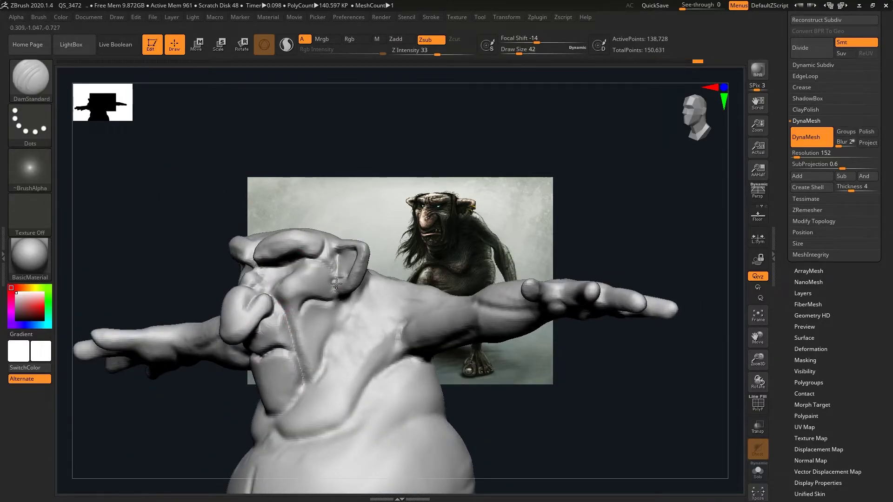
pyautogui.moveTo(154, 219)
pyautogui.mouseDown()
pyautogui.moveTo(133, 279)
pyautogui.moveTo(325, 378)
pyautogui.moveTo(124, 323)
pyautogui.moveTo(327, 254)
pyautogui.moveTo(215, 205)
pyautogui.moveTo(279, 279)
pyautogui.moveTo(409, 390)
pyautogui.mouseUp()
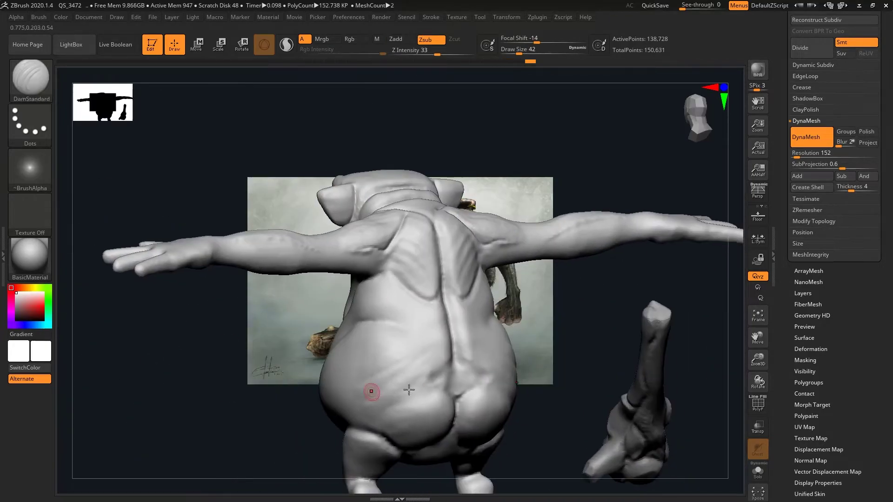
pyautogui.moveTo(392, 273)
pyautogui.mouseDown()
pyautogui.moveTo(442, 235)
pyautogui.moveTo(427, 343)
pyautogui.moveTo(424, 318)
pyautogui.moveTo(366, 405)
pyautogui.moveTo(291, 319)
pyautogui.moveTo(285, 343)
pyautogui.moveTo(485, 406)
pyautogui.moveTo(460, 344)
pyautogui.moveTo(395, 363)
pyautogui.moveTo(370, 392)
pyautogui.moveTo(448, 422)
pyautogui.moveTo(309, 424)
pyautogui.moveTo(341, 406)
pyautogui.moveTo(255, 390)
pyautogui.mouseUp()
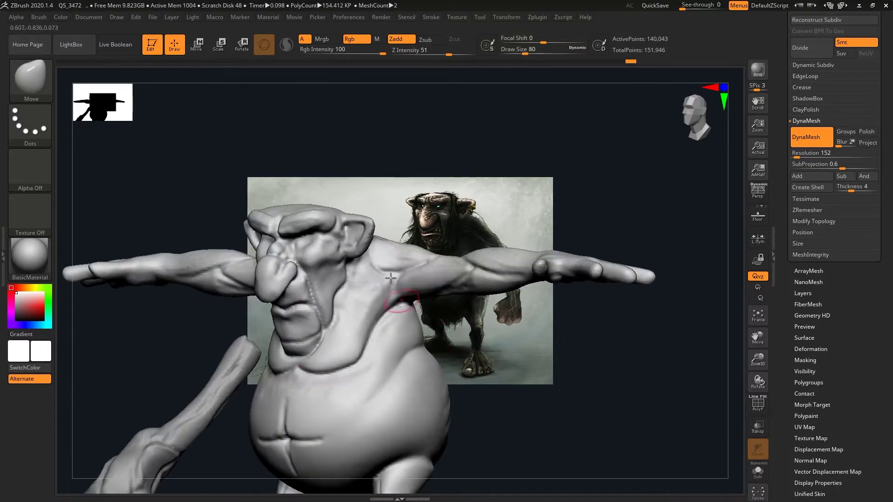
# Soften the creases on the troll's lower back, checking from below and front.
pyautogui.moveTo(175, 340); pyautogui.dragTo(193, 364)
pyautogui.press('b')
pyautogui.press('s')
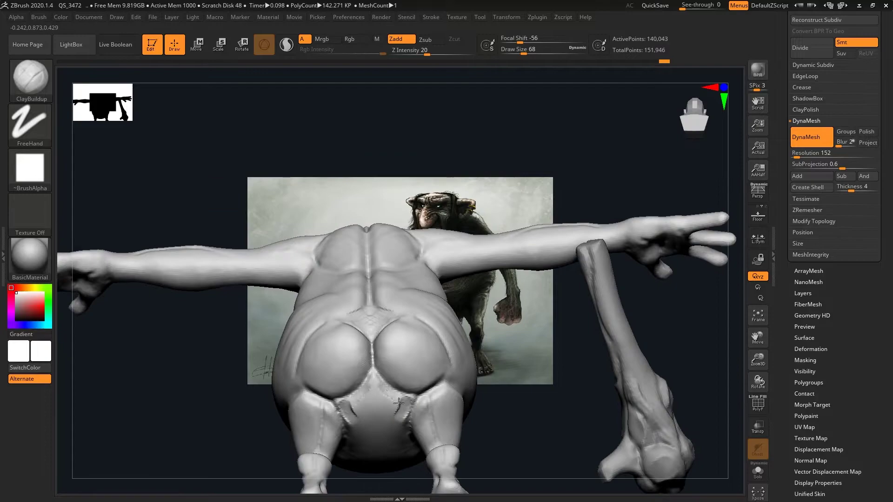
pyautogui.moveTo(209, 291)
pyautogui.keyDown('shift'); pyautogui.mouseDown()
pyautogui.moveTo(382, 396)
pyautogui.moveTo(140, 390)
pyautogui.moveTo(371, 285)
pyautogui.mouseUp(); pyautogui.keyUp('shift')
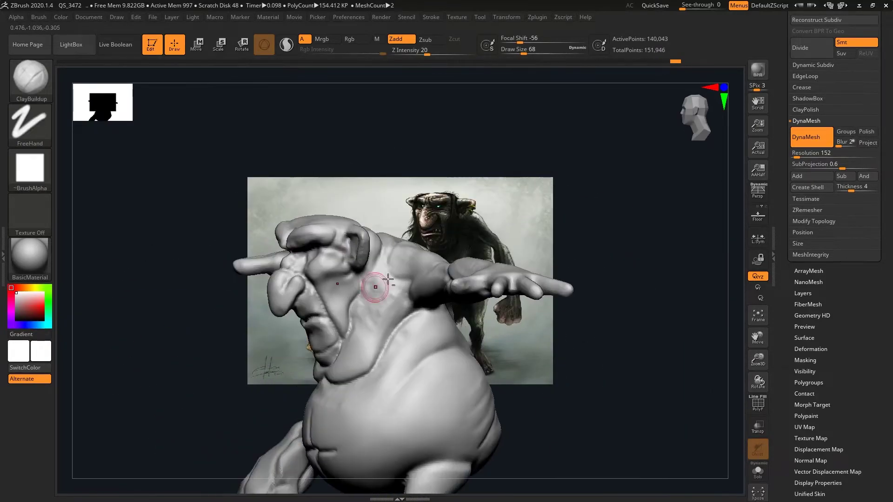
pyautogui.moveTo(309, 169)
pyautogui.mouseDown()
pyautogui.moveTo(404, 191)
pyautogui.moveTo(279, 167)
pyautogui.mouseUp()
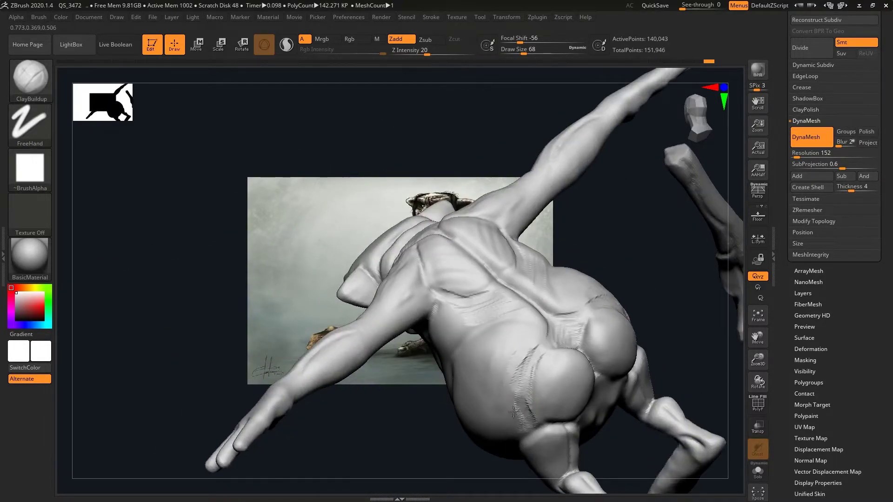
pyautogui.moveTo(153, 195)
pyautogui.mouseDown()
pyautogui.moveTo(188, 142)
pyautogui.moveTo(154, 279)
pyautogui.moveTo(141, 407)
pyautogui.moveTo(127, 332)
pyautogui.moveTo(196, 325)
pyautogui.mouseUp()
pyautogui.moveTo(186, 442)
pyautogui.mouseDown()
pyautogui.moveTo(114, 415)
pyautogui.moveTo(250, 393)
pyautogui.mouseUp()
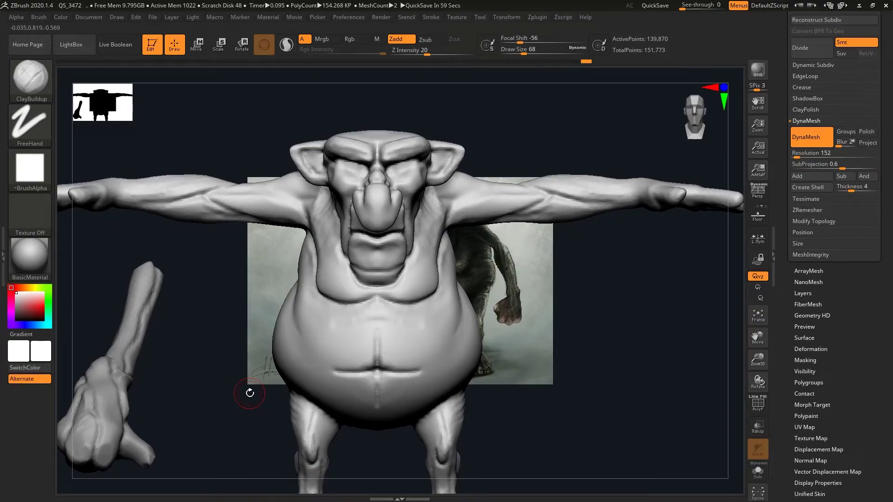
pyautogui.moveTo(242, 279); pyautogui.dragTo(238, 284)
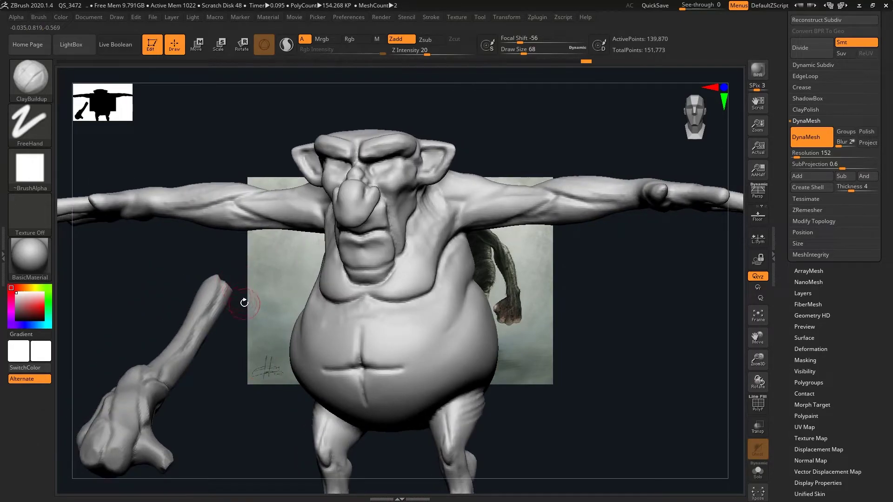
# Try ClayBuildup, then return to DamStandard to work the troll's side and arm.
pyautogui.press('b')
pyautogui.press('c')
pyautogui.press('b')
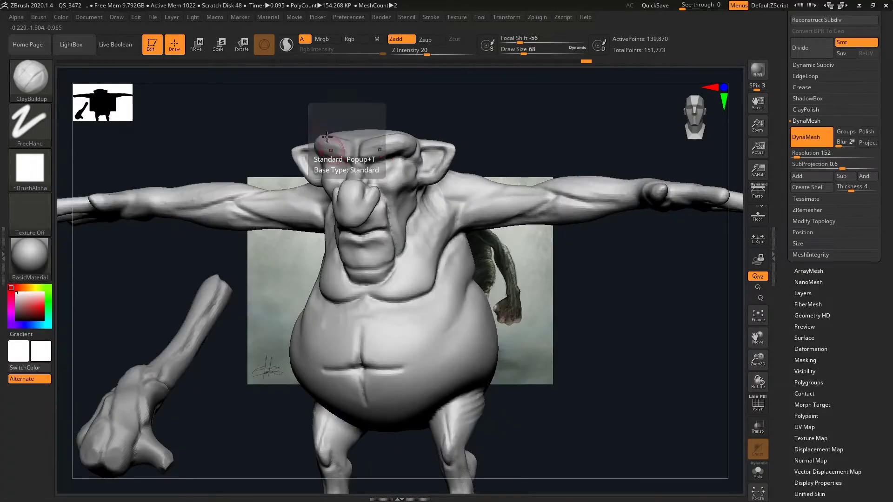
pyautogui.press('b')
pyautogui.press('d')
pyautogui.press('s')
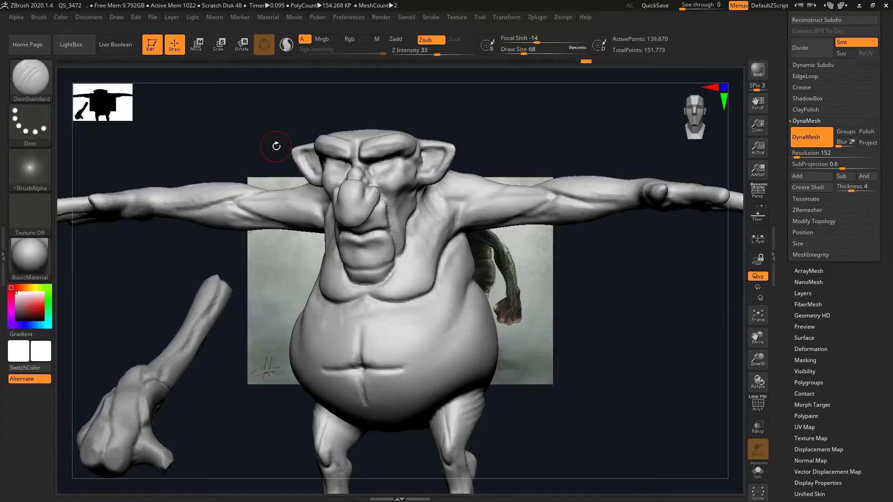
pyautogui.moveTo(338, 123); pyautogui.dragTo(417, 176)
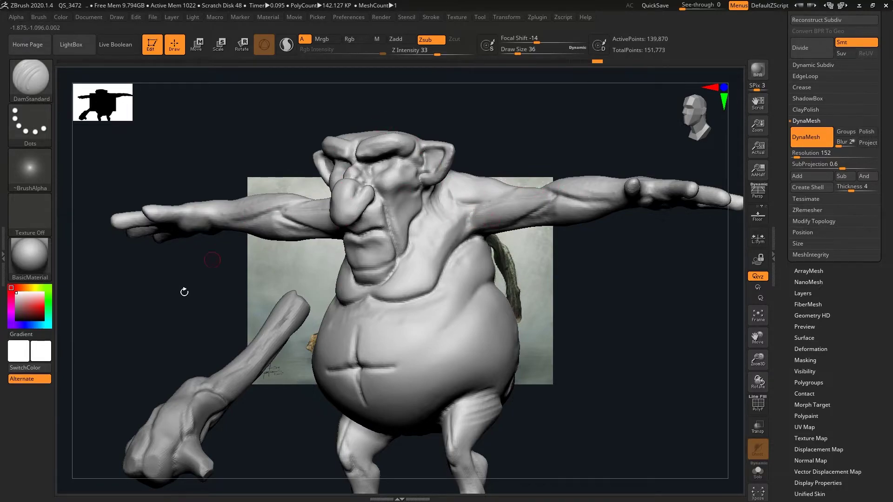
pyautogui.moveTo(184, 292); pyautogui.dragTo(333, 270)
# Turn the troll through front and three-quarter views and switch to the Move brush.
pyautogui.moveTo(323, 233)
pyautogui.mouseDown()
pyautogui.moveTo(251, 144)
pyautogui.moveTo(381, 236)
pyautogui.mouseUp()
pyautogui.moveTo(272, 221); pyautogui.dragTo(375, 250)
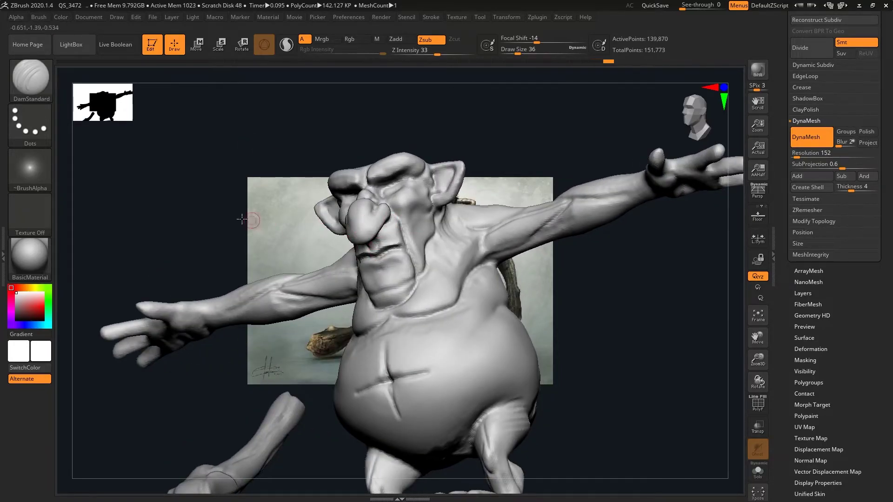
pyautogui.moveTo(241, 220); pyautogui.dragTo(403, 258)
pyautogui.moveTo(187, 349)
pyautogui.mouseDown()
pyautogui.moveTo(166, 385)
pyautogui.moveTo(355, 248)
pyautogui.mouseUp()
pyautogui.moveTo(265, 174); pyautogui.dragTo(387, 221)
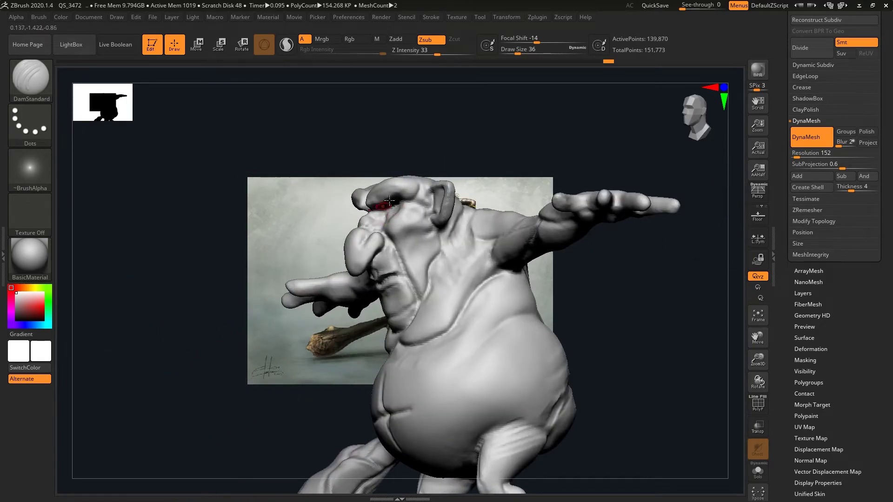
pyautogui.moveTo(214, 225)
pyautogui.mouseDown()
pyautogui.moveTo(173, 261)
pyautogui.moveTo(199, 260)
pyautogui.moveTo(203, 347)
pyautogui.moveTo(184, 372)
pyautogui.moveTo(199, 389)
pyautogui.mouseUp()
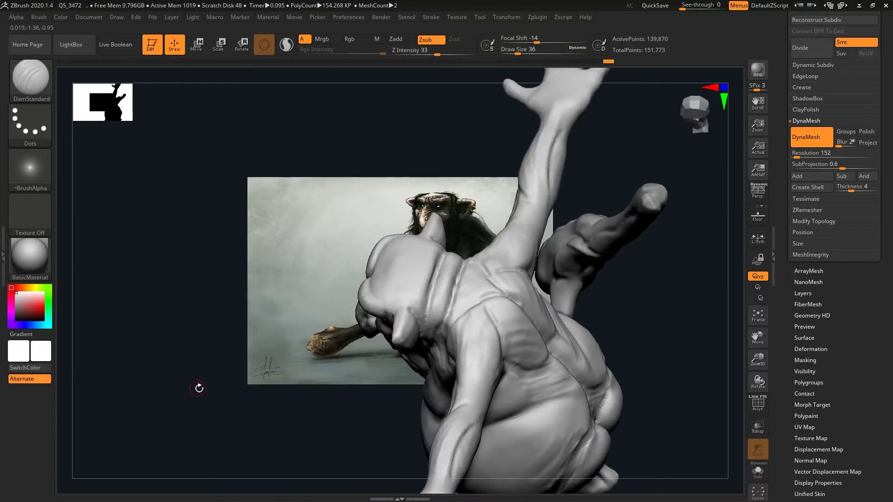
pyautogui.press('b')
pyautogui.press('m')
pyautogui.press('v')
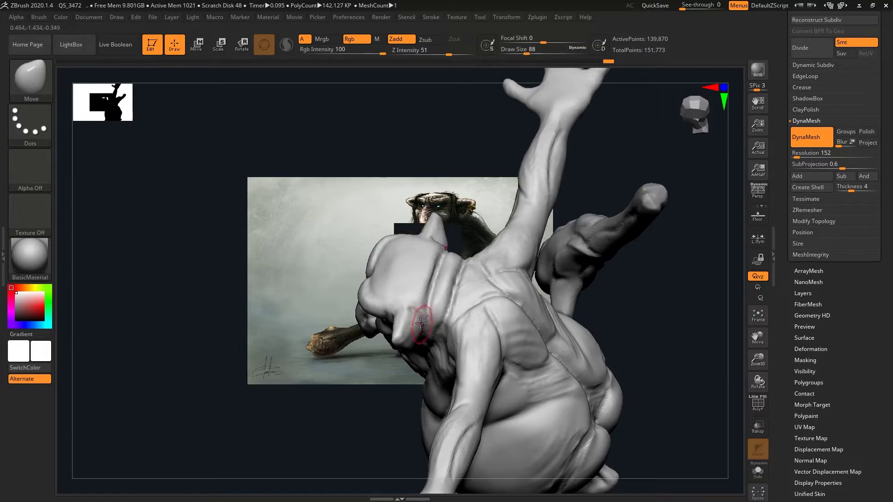
pyautogui.moveTo(195, 326)
pyautogui.mouseDown()
pyautogui.moveTo(179, 348)
pyautogui.moveTo(222, 354)
pyautogui.mouseUp()
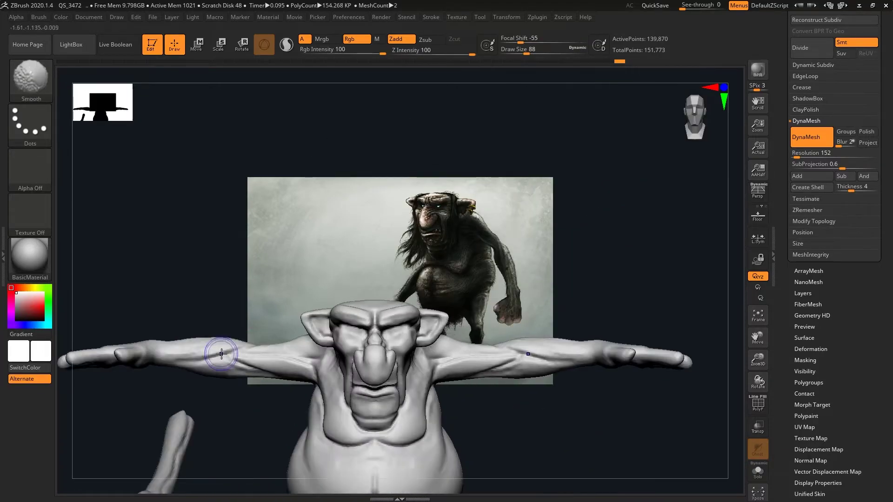
# Append a Ring3D mesh as a new subtool.
pyautogui.scroll(5, 869, 171)
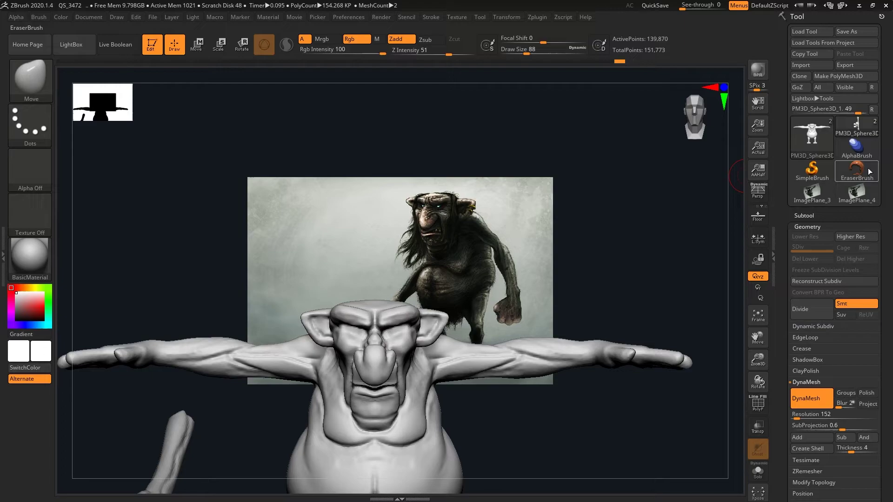
pyautogui.click(804, 216)
pyautogui.click(853, 460)
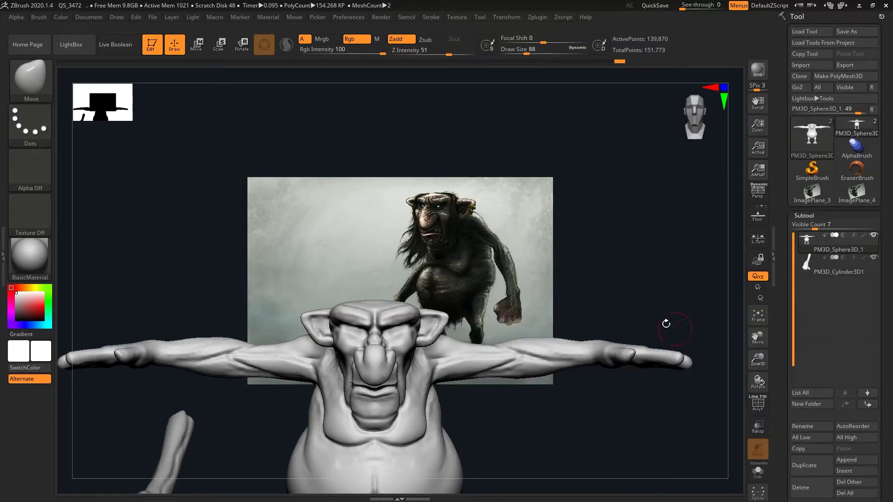
pyautogui.click(843, 458)
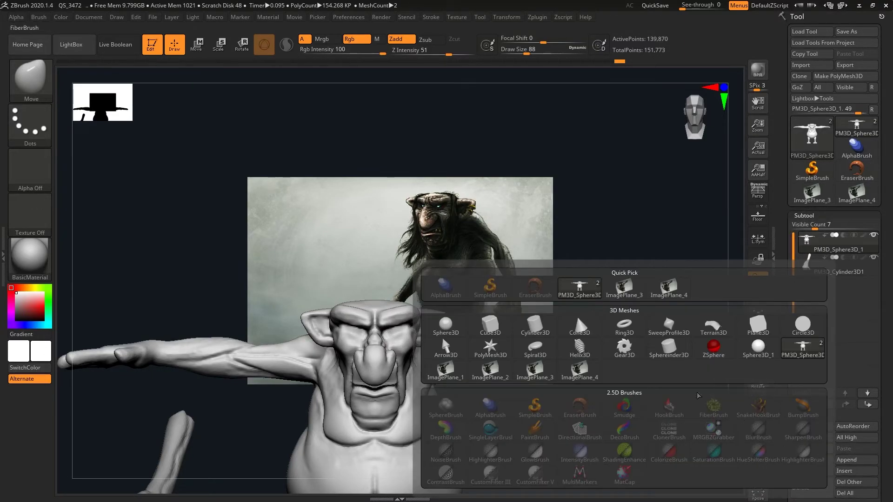
pyautogui.click(621, 325)
# Select the ring and stretch it wider around the belly with Transpose.
pyautogui.keyDown('alt'); pyautogui.moveTo(245, 418); pyautogui.dragTo(298, 309); pyautogui.keyUp('alt')
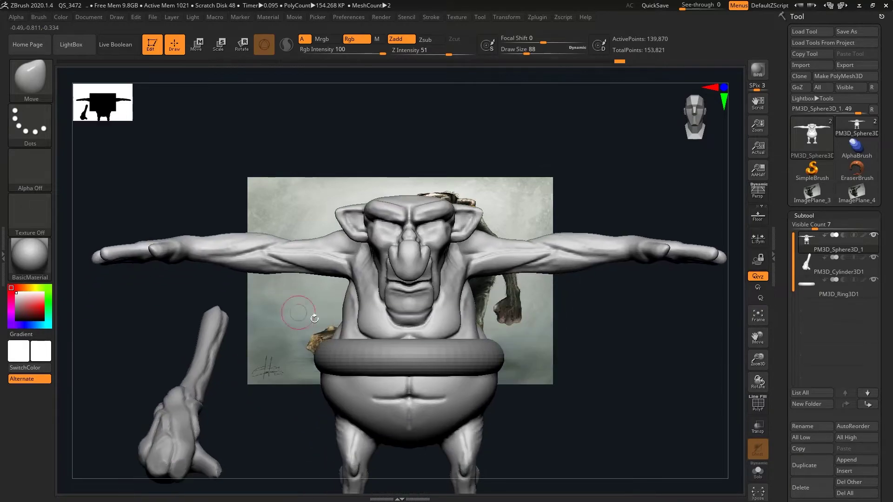
pyautogui.keyDown('alt'); pyautogui.click(338, 354); pyautogui.keyUp('alt')
pyautogui.press('w')
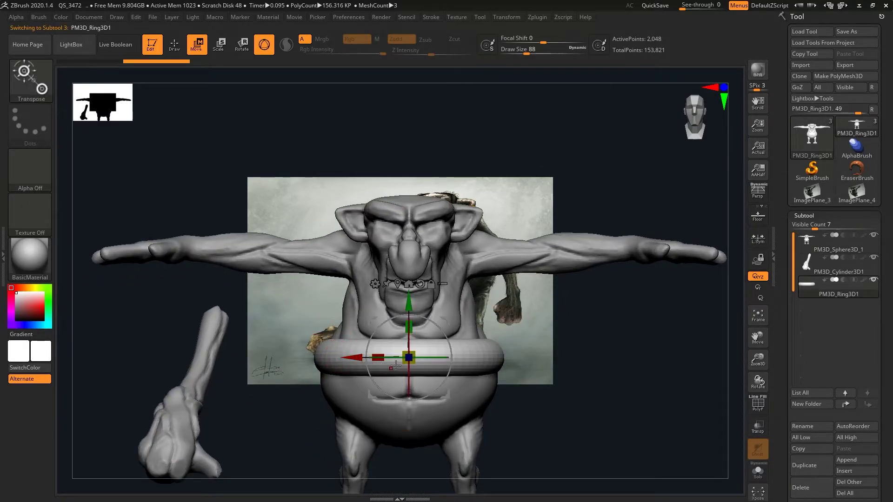
pyautogui.moveTo(395, 366); pyautogui.dragTo(159, 375)
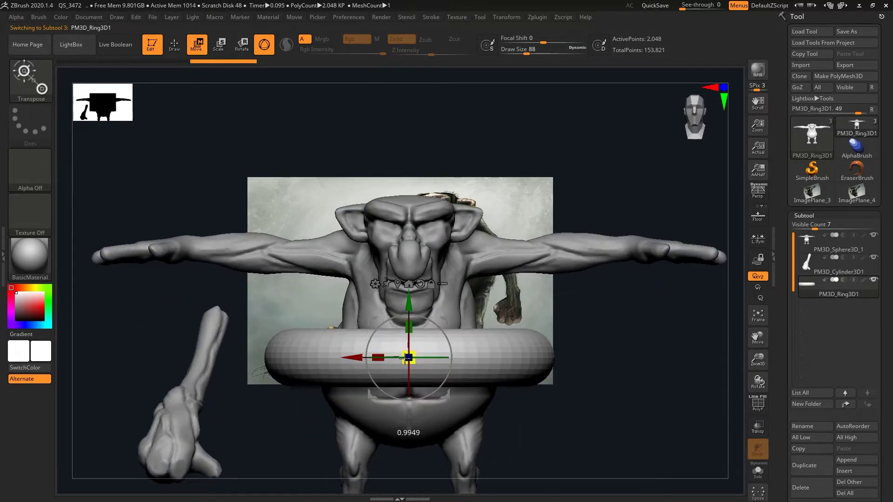
# Shrink the ring to earring size and move it down beside the ear.
pyautogui.moveTo(402, 358); pyautogui.dragTo(371, 359)
pyautogui.moveTo(409, 304); pyautogui.dragTo(408, 111)
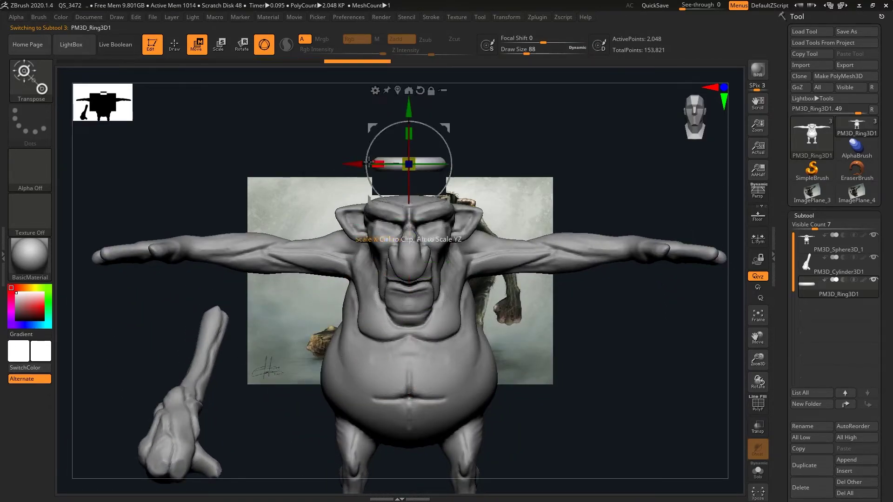
pyautogui.moveTo(404, 166); pyautogui.dragTo(491, 157)
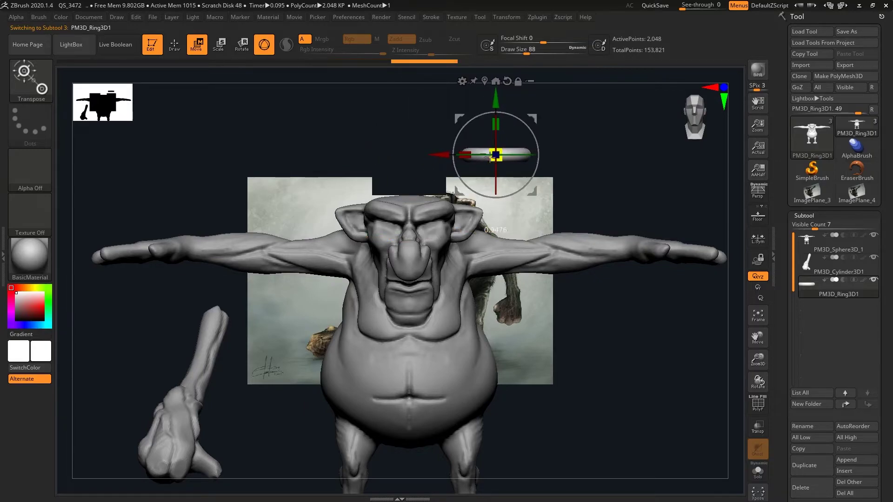
pyautogui.moveTo(493, 137); pyautogui.dragTo(493, 204)
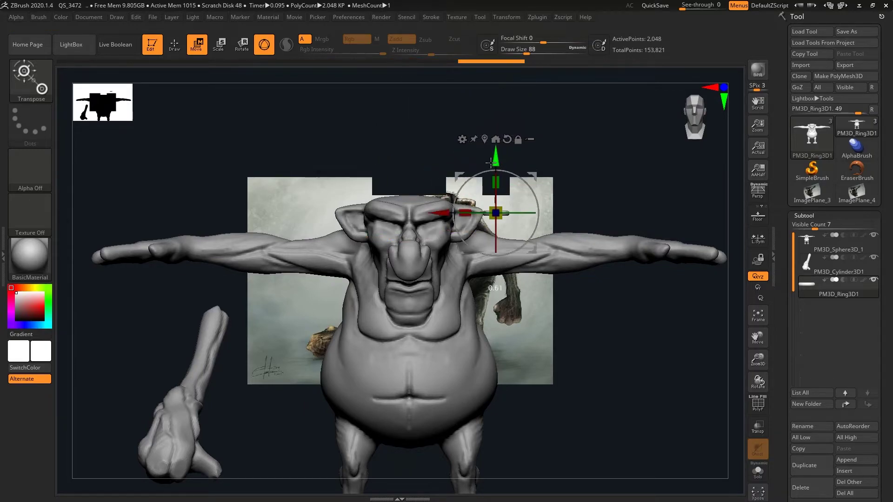
# Check the ring from several angles, nudge it against the ear, and tilt it.
pyautogui.scroll(3, 478, 139)
pyautogui.moveTo(478, 139); pyautogui.dragTo(450, 247)
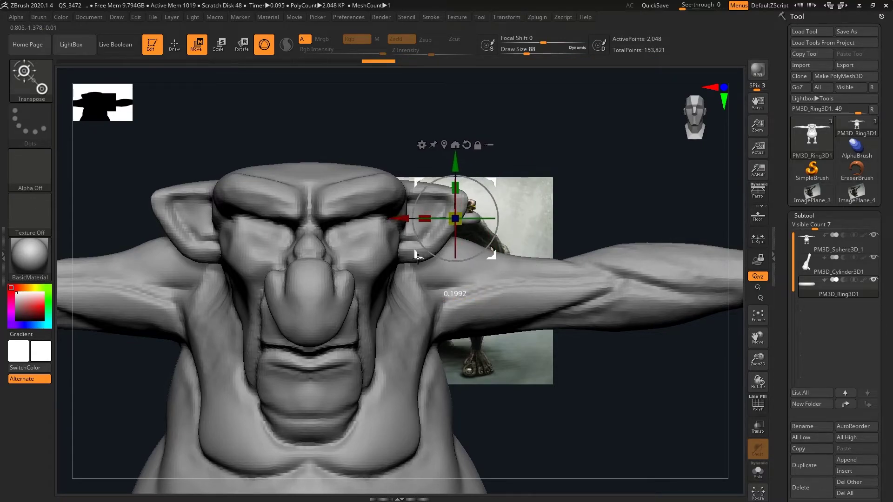
pyautogui.moveTo(293, 124); pyautogui.dragTo(415, 256)
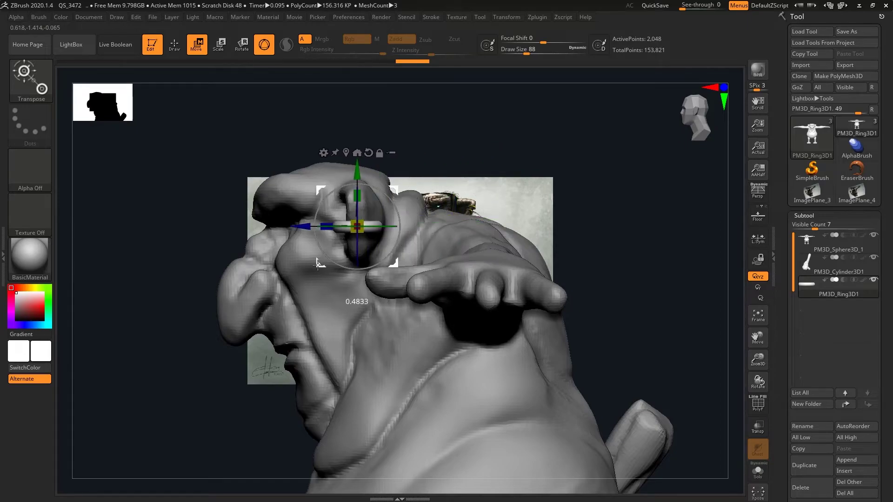
pyautogui.moveTo(201, 213)
pyautogui.mouseDown()
pyautogui.moveTo(200, 259)
pyautogui.moveTo(224, 217)
pyautogui.mouseUp()
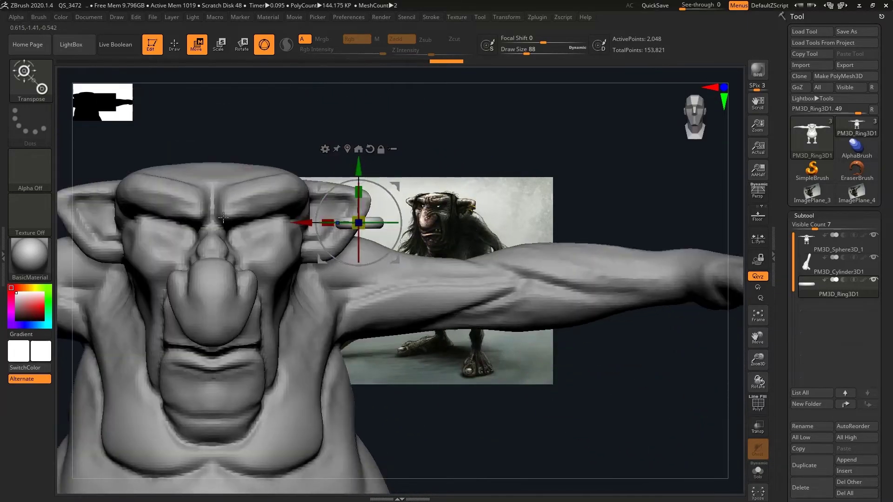
pyautogui.moveTo(305, 226); pyautogui.dragTo(302, 215)
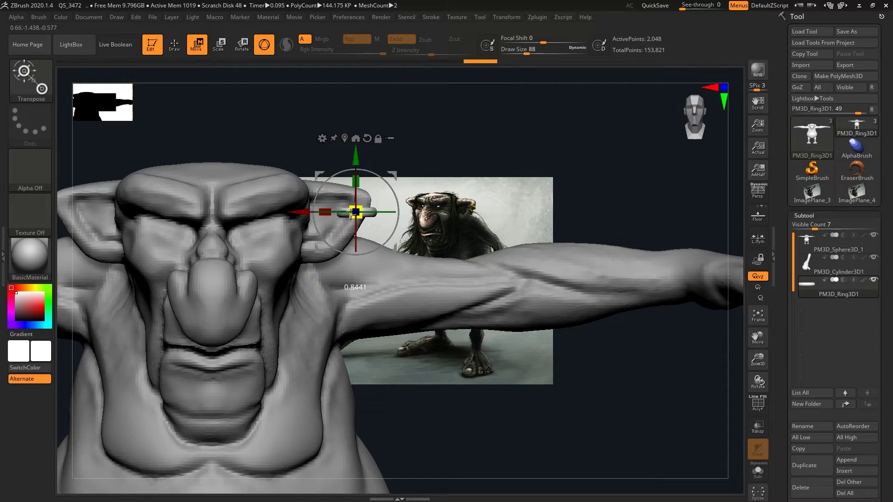
pyautogui.moveTo(253, 155); pyautogui.dragTo(328, 260)
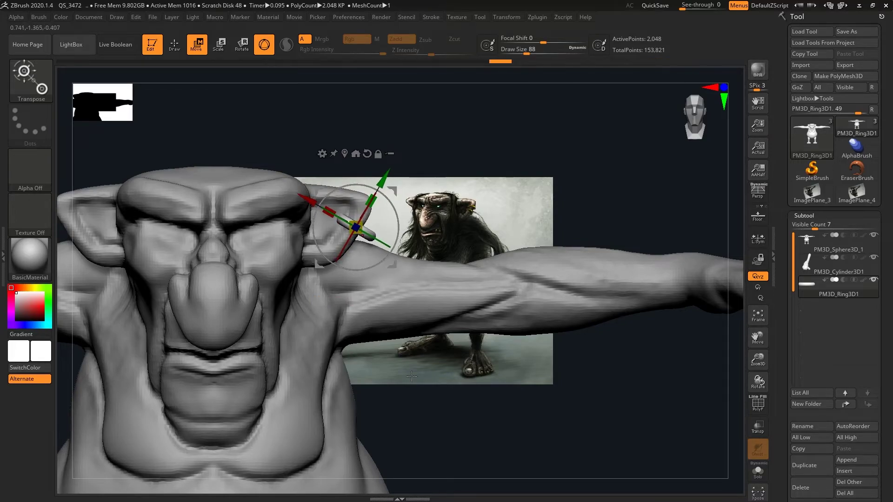
pyautogui.moveTo(424, 438); pyautogui.dragTo(438, 423)
# Duplicate the ring and offset the copy so the two rings interlock.
pyautogui.click(805, 465)
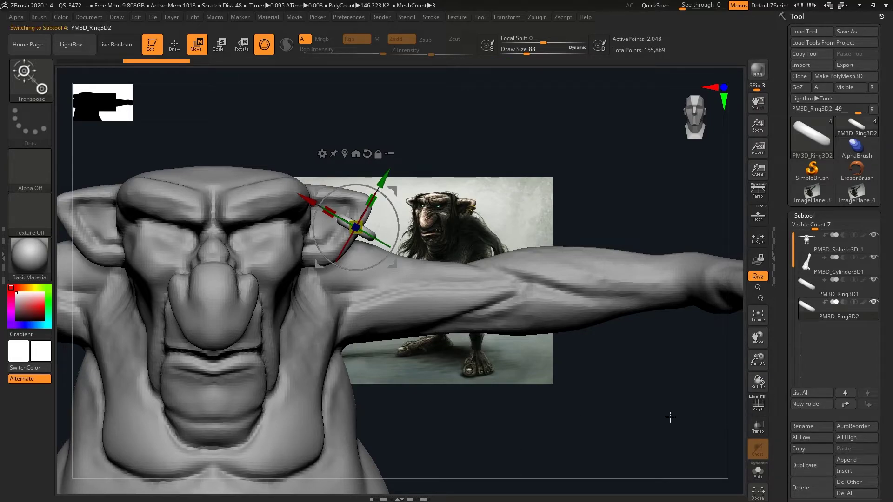
pyautogui.moveTo(315, 264)
pyautogui.keyDown('ctrl'); pyautogui.mouseDown()
pyautogui.moveTo(310, 278)
pyautogui.moveTo(319, 281)
pyautogui.moveTo(302, 285)
pyautogui.mouseUp(); pyautogui.keyUp('ctrl')
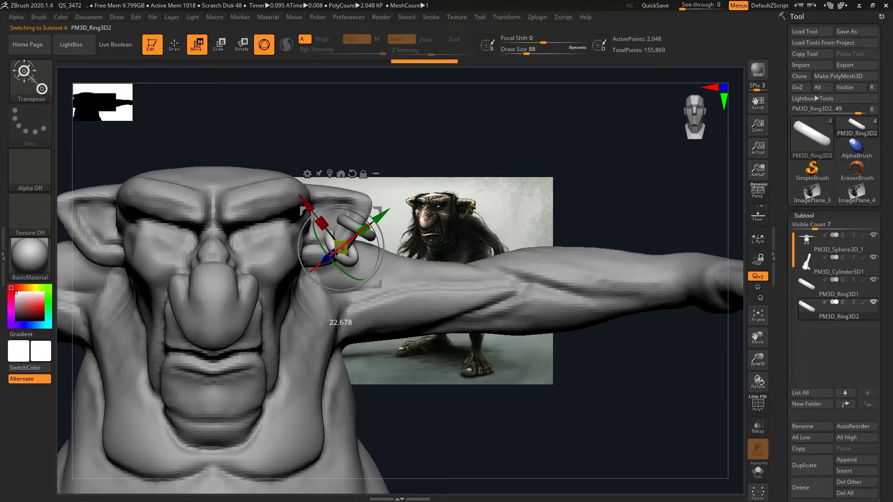
pyautogui.press('q')
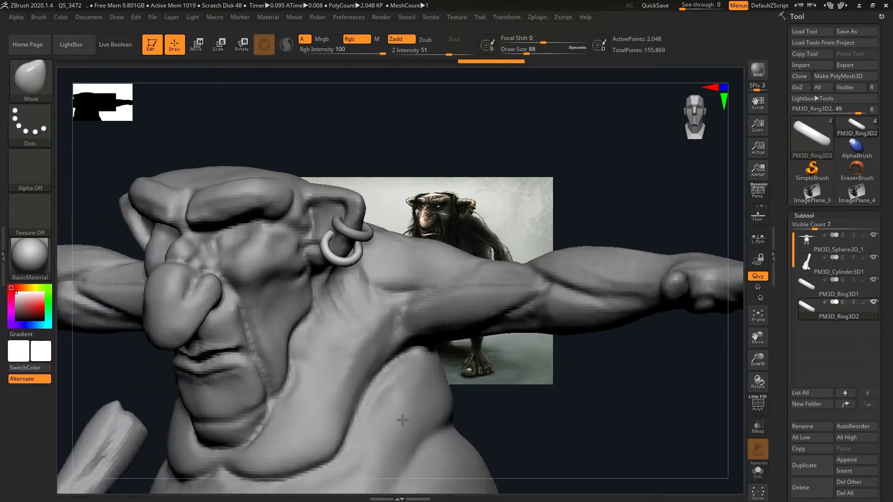
pyautogui.moveTo(432, 420)
pyautogui.mouseDown()
pyautogui.moveTo(418, 411)
pyautogui.moveTo(397, 426)
pyautogui.mouseUp()
# Shift the first ring slightly in depth and frame the whole troll.
pyautogui.press('w')
pyautogui.moveTo(577, 406); pyautogui.dragTo(438, 351)
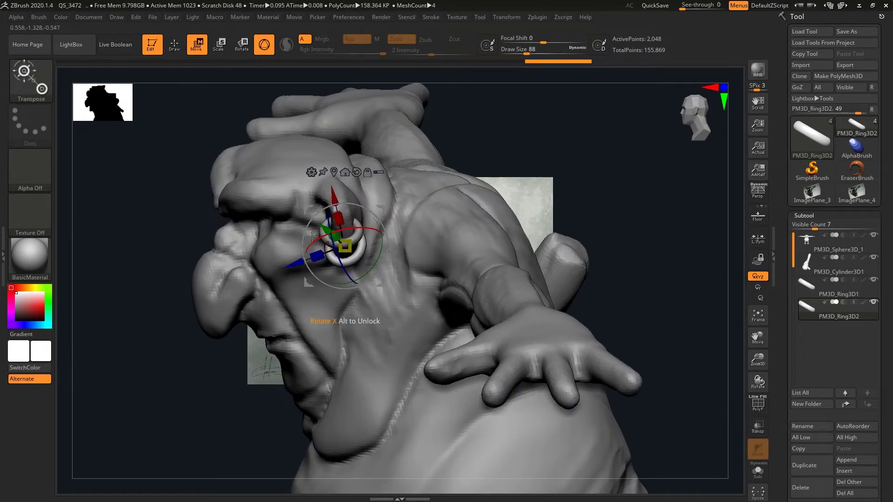
pyautogui.keyDown('alt'); pyautogui.click(357, 237); pyautogui.keyUp('alt')
pyautogui.moveTo(300, 241); pyautogui.dragTo(85, 329)
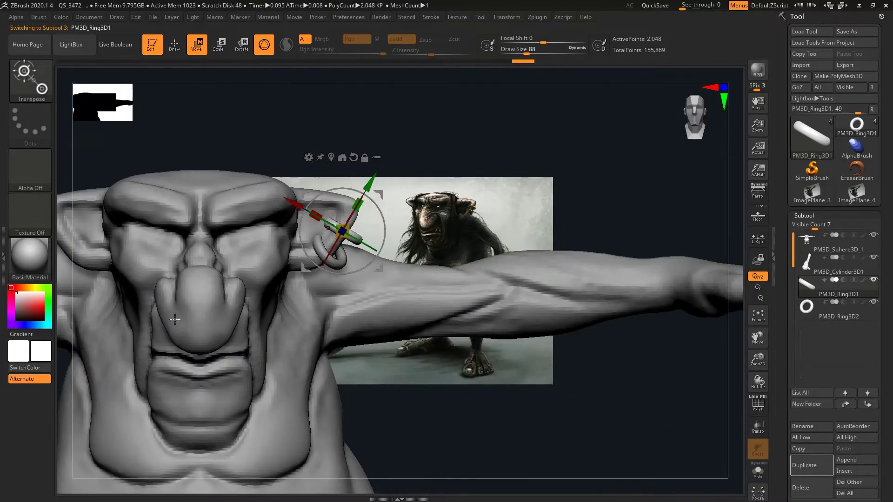
pyautogui.keyDown('ctrl'); pyautogui.moveTo(423, 404); pyautogui.dragTo(224, 381, button='right'); pyautogui.keyUp('ctrl')
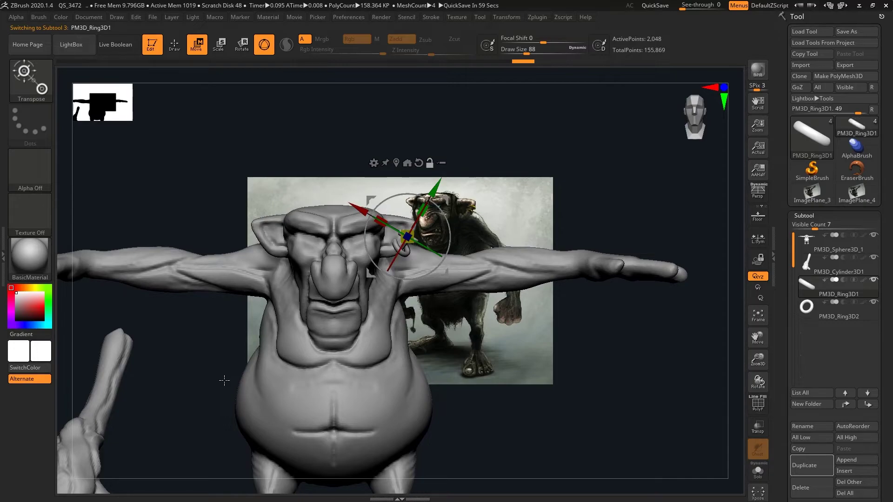
pyautogui.scroll(-3, 886, 444)
# Append a Sphere3D subtool, scale it to eyeball size, and move it toward the eye.
pyautogui.click(849, 415)
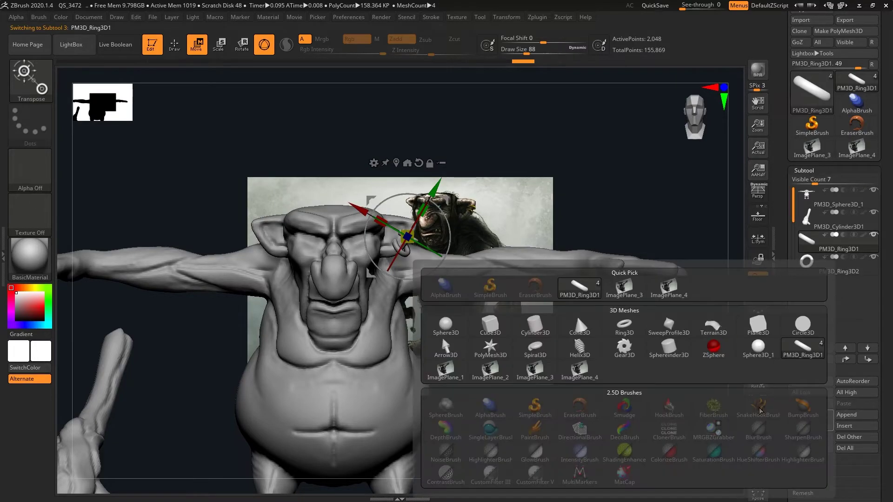
pyautogui.click(465, 326)
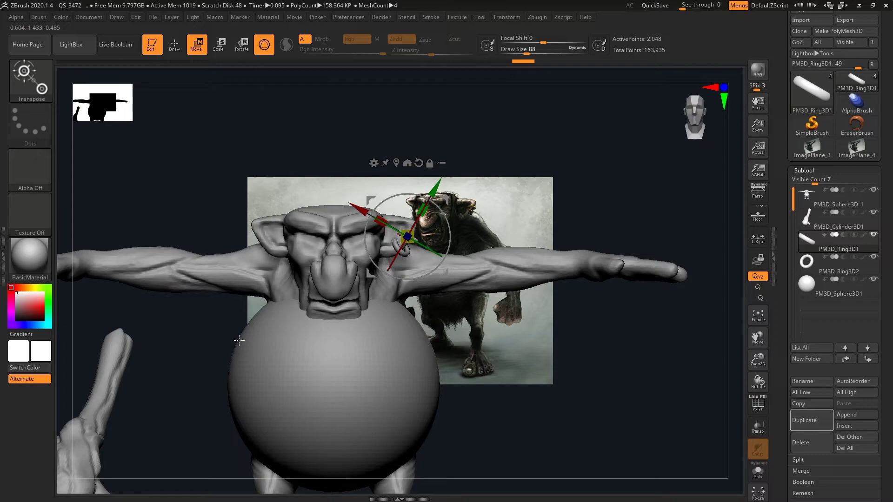
pyautogui.click(279, 394)
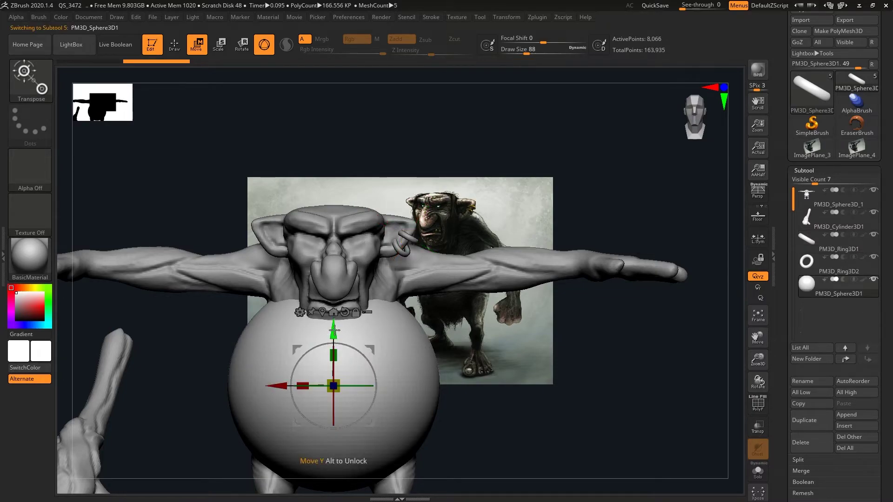
pyautogui.moveTo(333, 333); pyautogui.dragTo(295, 99)
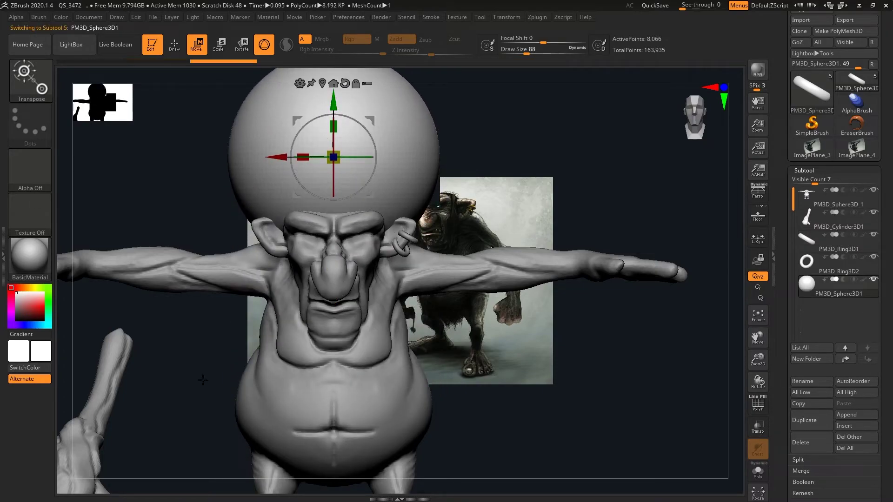
pyautogui.moveTo(201, 379)
pyautogui.mouseDown()
pyautogui.moveTo(135, 398)
pyautogui.moveTo(168, 358)
pyautogui.mouseUp()
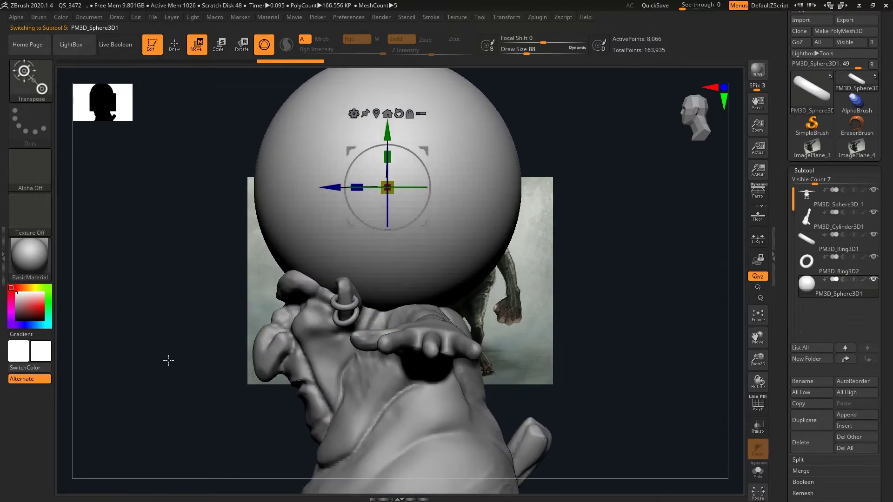
pyautogui.moveTo(387, 187); pyautogui.dragTo(295, 111)
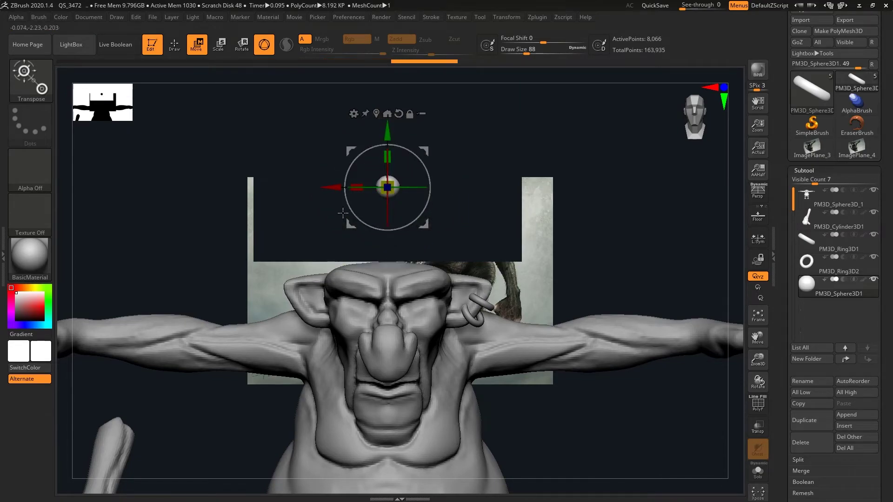
pyautogui.moveTo(391, 191); pyautogui.dragTo(386, 288)
pyautogui.moveTo(222, 432)
pyautogui.mouseDown()
pyautogui.moveTo(182, 429)
pyautogui.moveTo(195, 372)
pyautogui.mouseUp()
pyautogui.moveTo(199, 438); pyautogui.dragTo(207, 368)
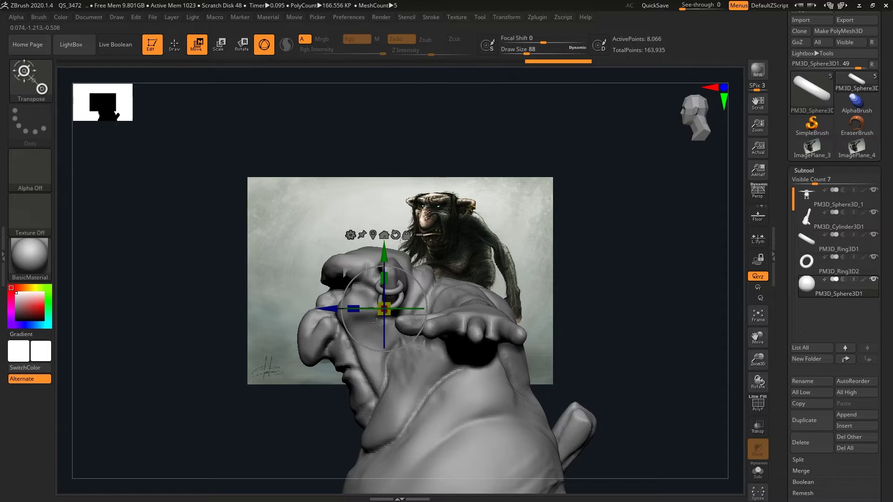
# With Transp on, shift the eyeball into the right eye socket, checking from the front.
pyautogui.click(755, 432)
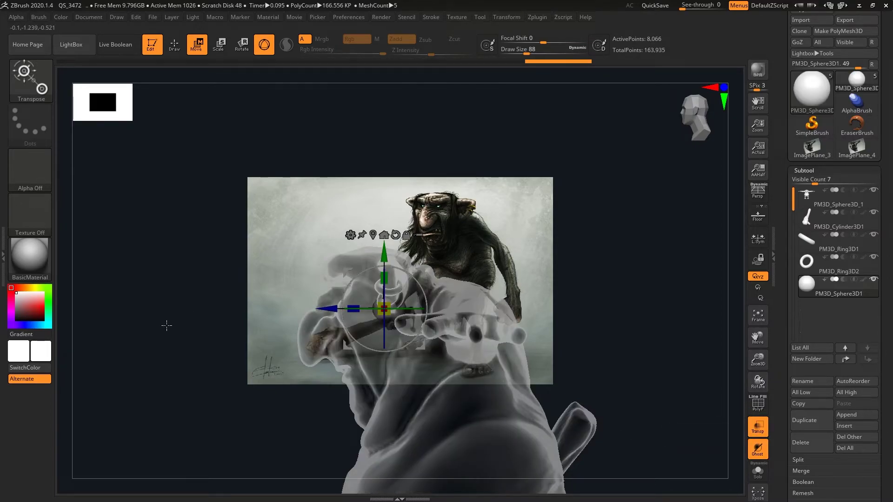
pyautogui.moveTo(166, 325); pyautogui.dragTo(200, 330)
pyautogui.click(299, 257)
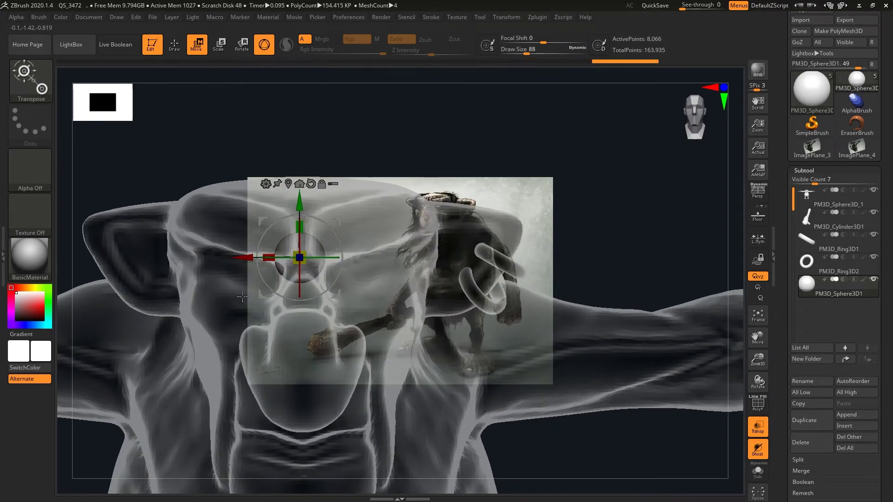
pyautogui.moveTo(256, 297); pyautogui.dragTo(318, 294)
pyautogui.moveTo(242, 153); pyautogui.dragTo(257, 222)
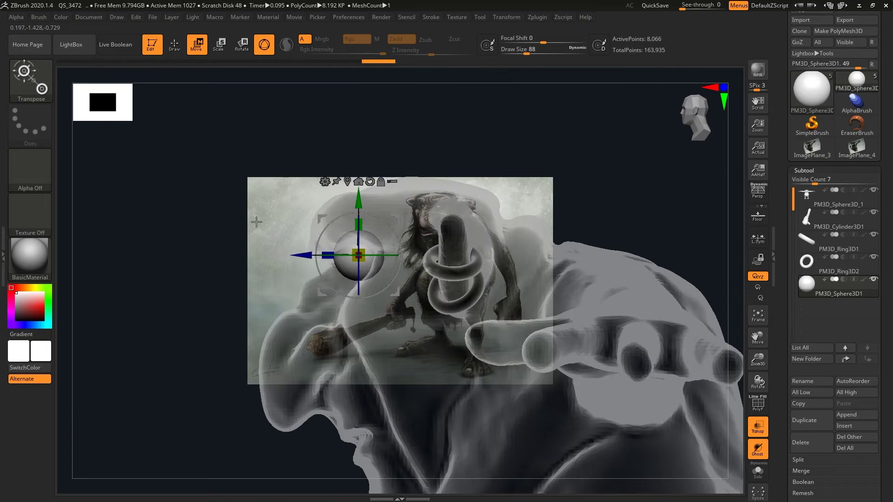
pyautogui.moveTo(326, 283); pyautogui.dragTo(330, 287)
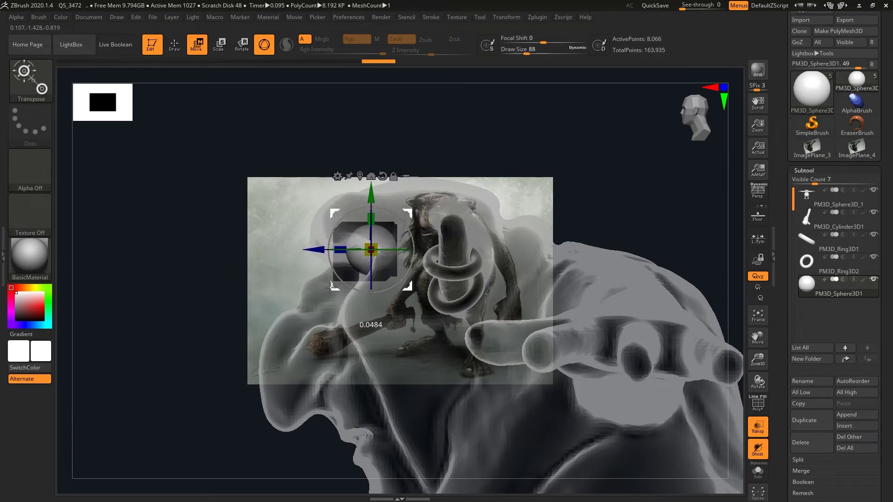
pyautogui.moveTo(219, 288)
pyautogui.mouseDown()
pyautogui.moveTo(179, 288)
pyautogui.moveTo(200, 305)
pyautogui.mouseUp()
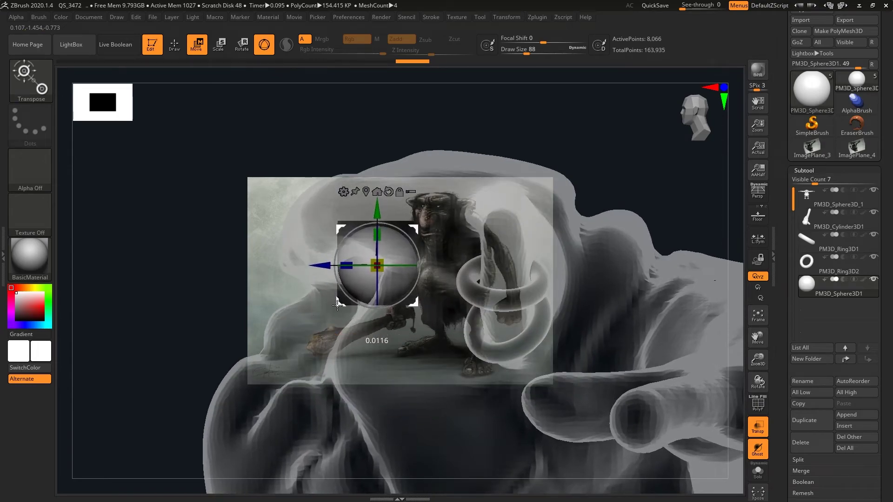
pyautogui.moveTo(151, 277); pyautogui.dragTo(183, 274)
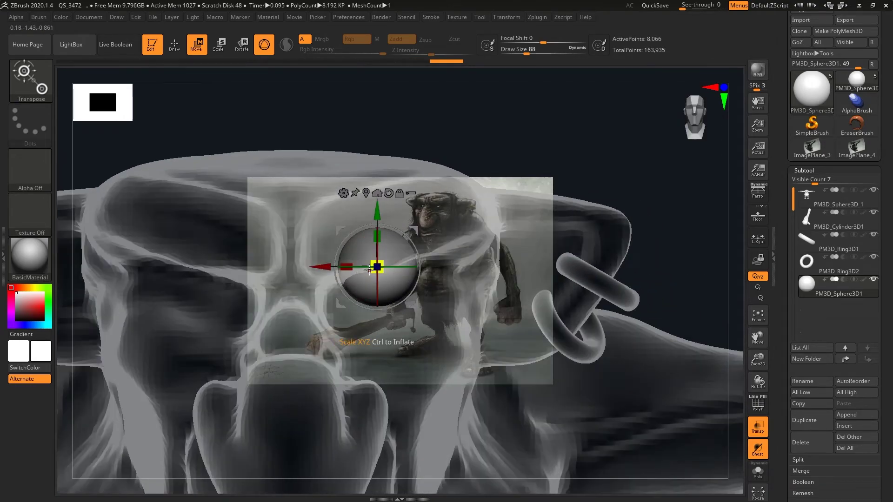
pyautogui.moveTo(219, 135); pyautogui.dragTo(165, 137)
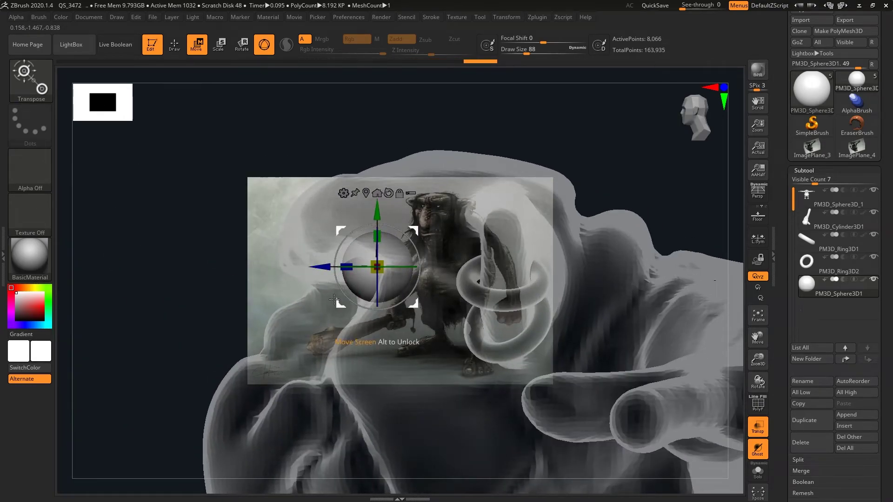
pyautogui.moveTo(149, 295); pyautogui.dragTo(176, 295)
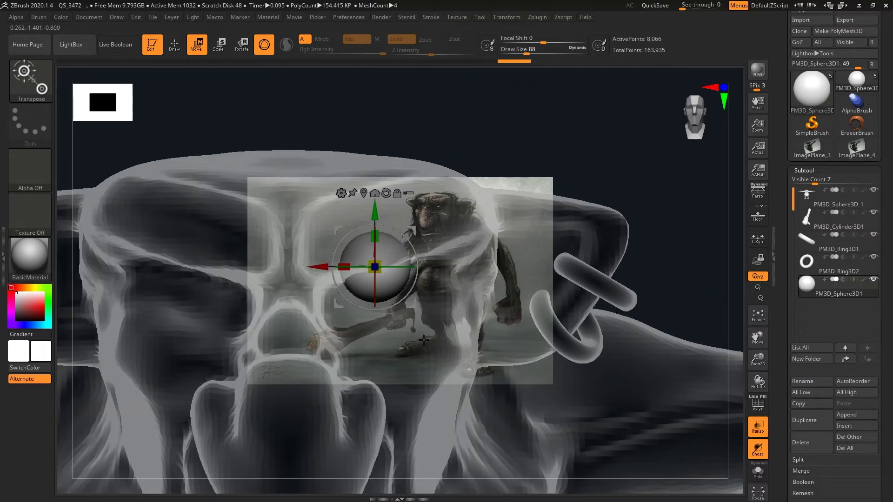
# Turn Transp off and push the eyeball deeper into the socket, nudged toward the nose.
pyautogui.click(756, 431)
pyautogui.moveTo(173, 123); pyautogui.dragTo(135, 110)
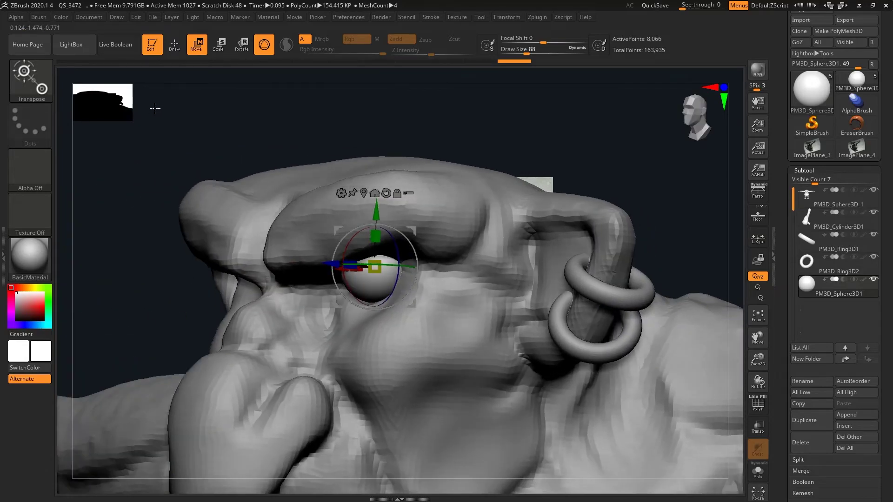
pyautogui.moveTo(305, 264); pyautogui.dragTo(311, 277)
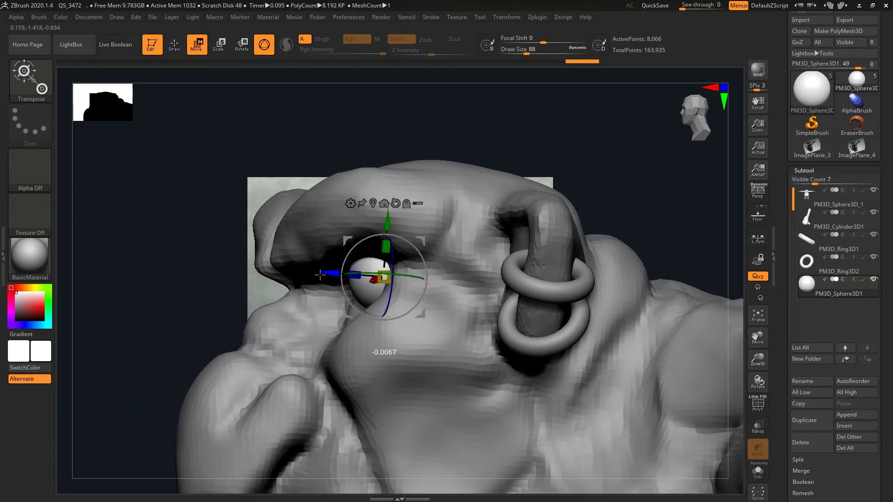
pyautogui.keyDown('shift'); pyautogui.moveTo(151, 277); pyautogui.dragTo(172, 283); pyautogui.keyUp('shift')
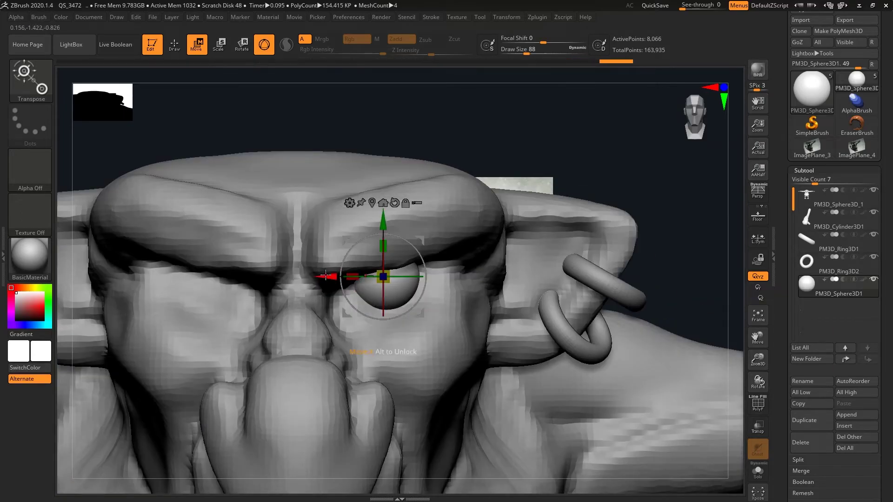
pyautogui.moveTo(326, 276); pyautogui.dragTo(321, 276)
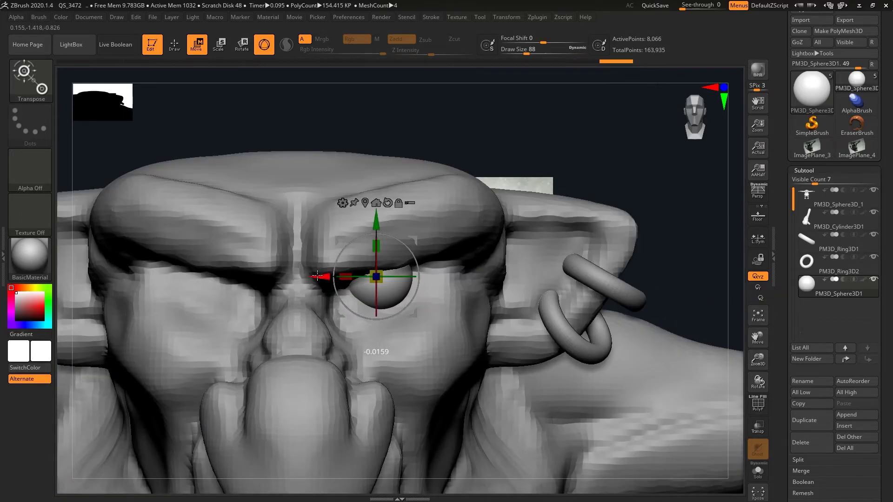
# Select the head subtool, switch to Draw with a much smaller brush, and try an under-eye clay stroke.
pyautogui.keyDown('alt'); pyautogui.click(477, 454); pyautogui.keyUp('alt')
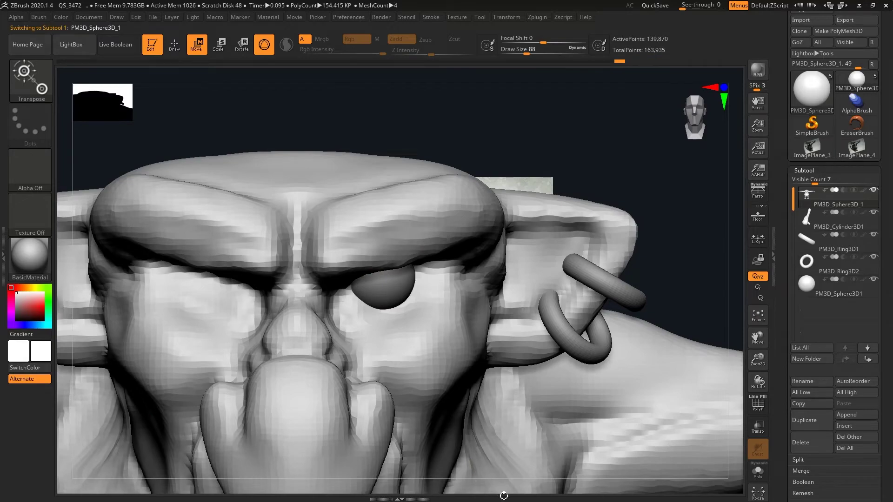
pyautogui.press('q')
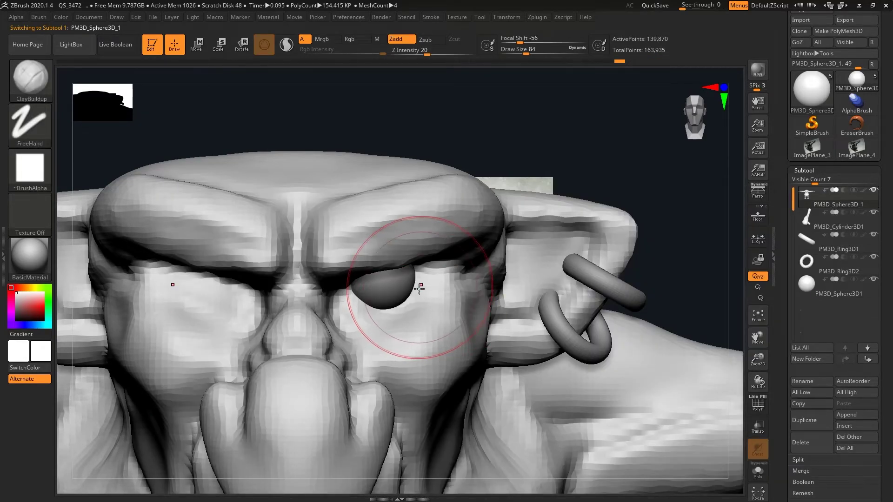
pyautogui.press('[')
pyautogui.press('[')
pyautogui.press('[')
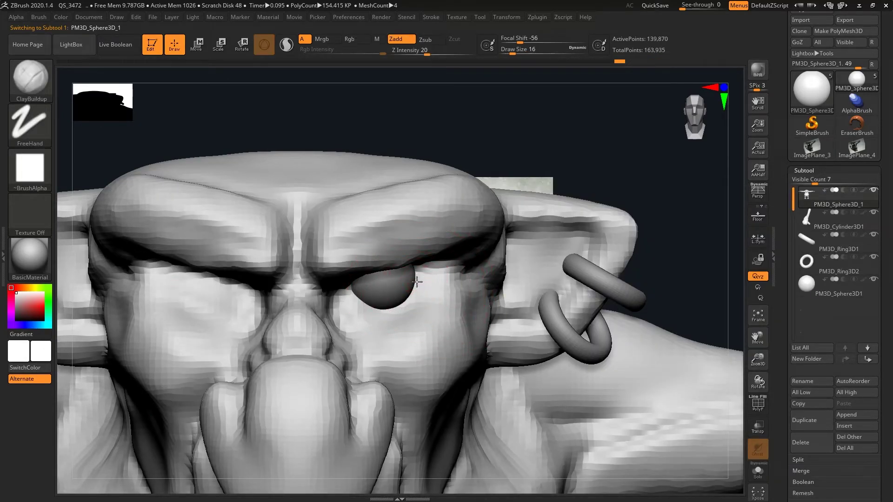
pyautogui.moveTo(417, 282)
pyautogui.mouseDown()
pyautogui.moveTo(409, 302)
pyautogui.moveTo(344, 310)
pyautogui.moveTo(400, 314)
pyautogui.moveTo(412, 296)
pyautogui.mouseUp()
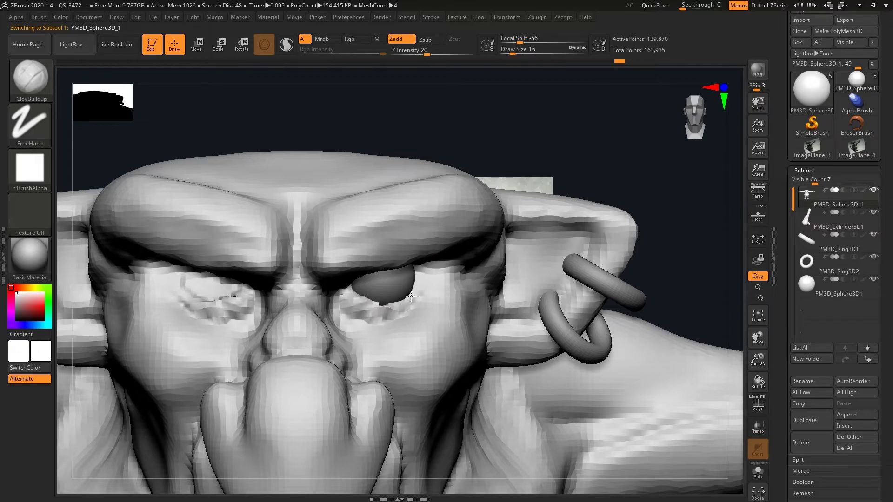
pyautogui.hotkey('ctrl', 'z')
# Build up and smooth clay beneath the eyes so fleshy lids start wrapping the eyeball.
pyautogui.moveTo(362, 114); pyautogui.dragTo(346, 119)
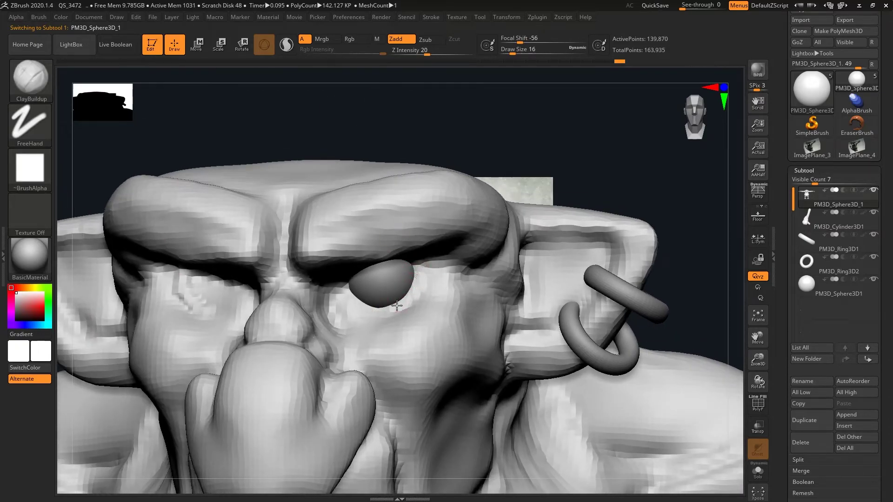
pyautogui.moveTo(397, 305)
pyautogui.mouseDown()
pyautogui.moveTo(418, 276)
pyautogui.moveTo(348, 295)
pyautogui.moveTo(411, 279)
pyautogui.moveTo(372, 303)
pyautogui.moveTo(409, 288)
pyautogui.mouseUp()
pyautogui.moveTo(384, 123); pyautogui.dragTo(344, 293)
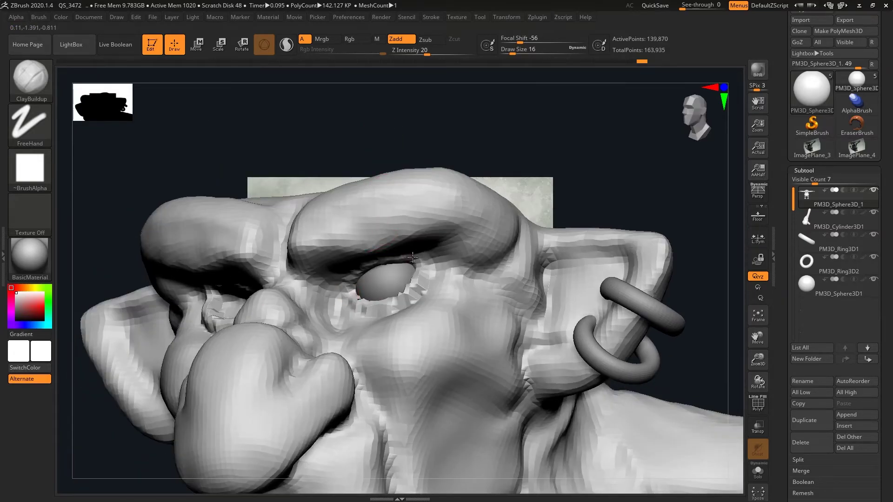
pyautogui.moveTo(412, 257); pyautogui.dragTo(354, 251)
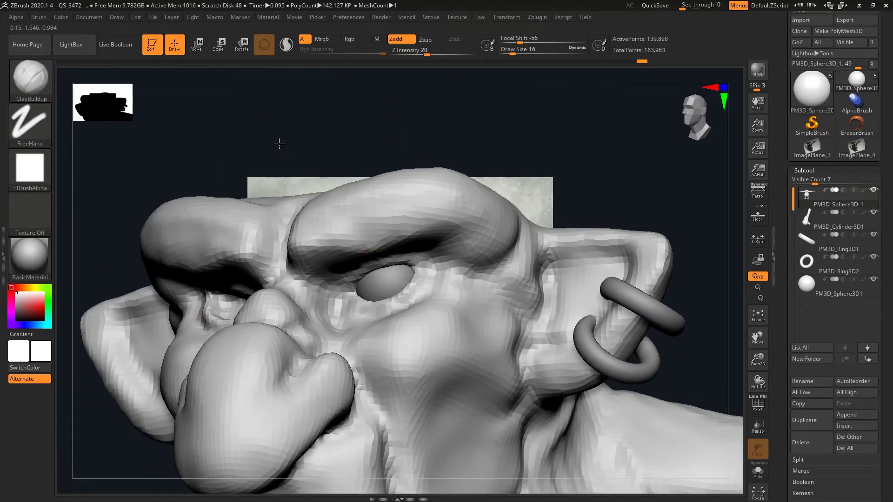
pyautogui.moveTo(279, 144); pyautogui.dragTo(370, 267)
pyautogui.moveTo(358, 306); pyautogui.dragTo(396, 302)
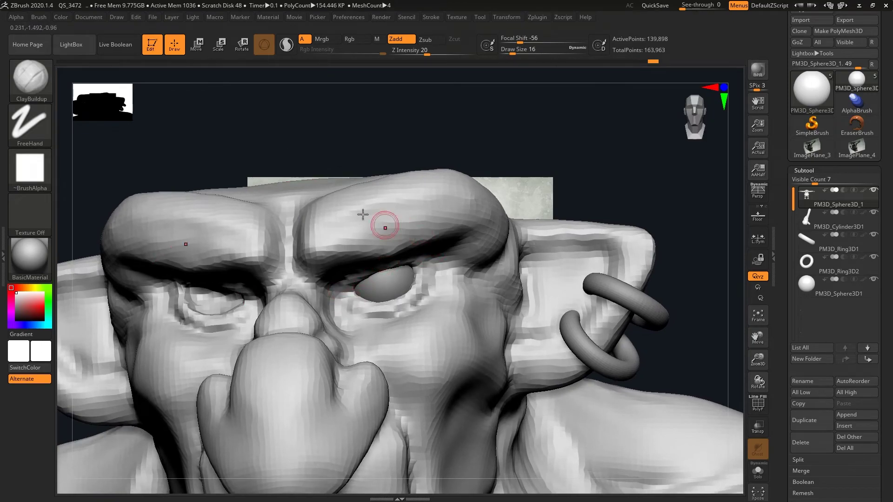
pyautogui.moveTo(316, 158); pyautogui.dragTo(289, 140)
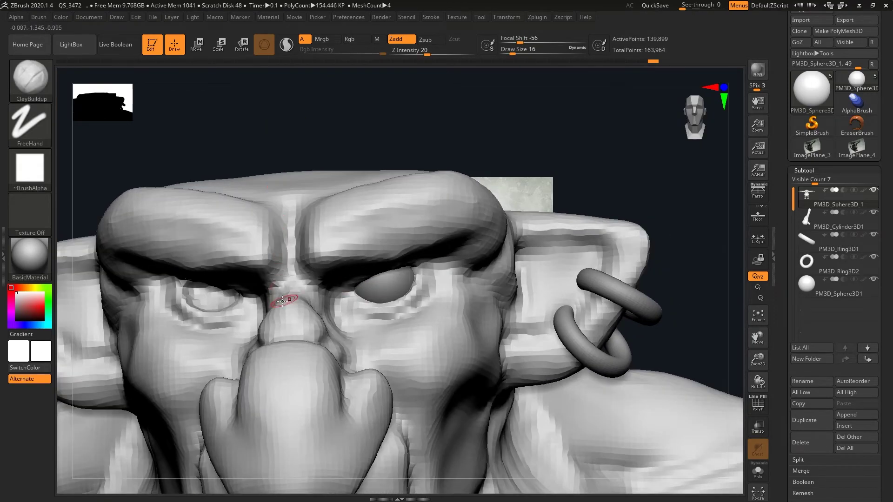
pyautogui.press('b')
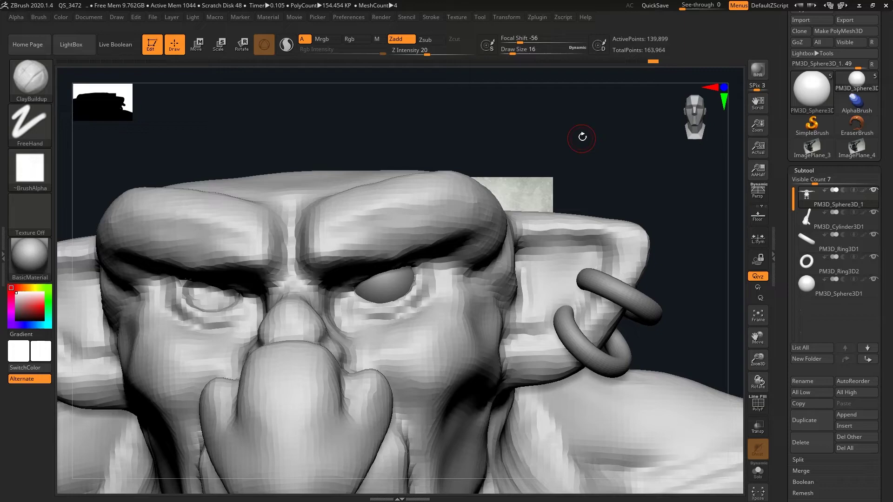
pyautogui.moveTo(581, 137); pyautogui.dragTo(578, 144)
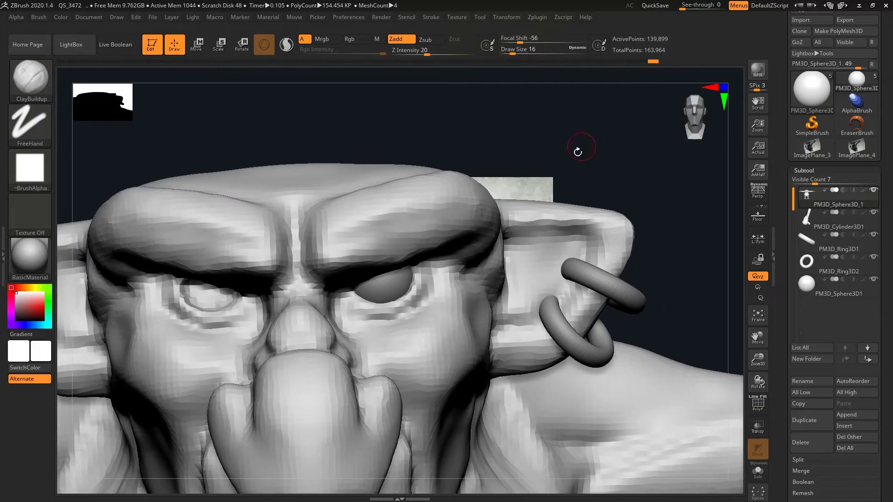
# Switch to the DamStandard brush and carve creases along the lower eyelids.
pyautogui.press('b')
pyautogui.press('d')
pyautogui.press('s')
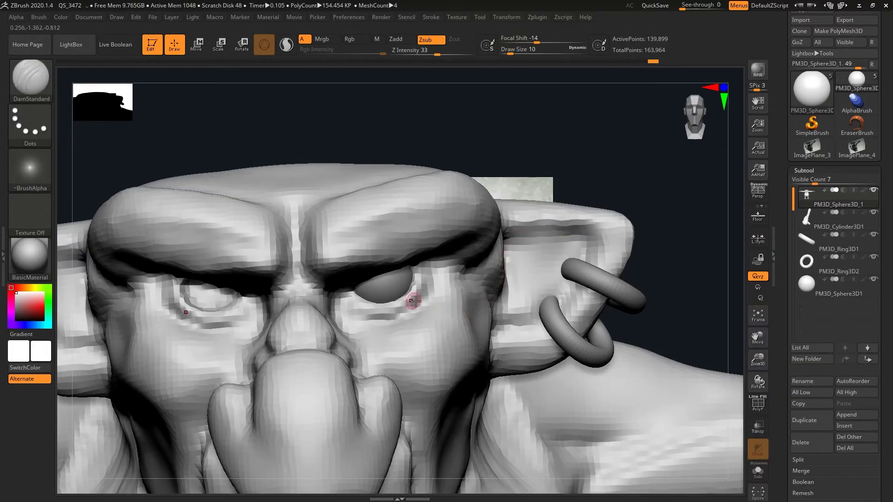
pyautogui.moveTo(428, 274)
pyautogui.mouseDown()
pyautogui.moveTo(395, 312)
pyautogui.moveTo(342, 299)
pyautogui.mouseUp()
pyautogui.moveTo(239, 180)
pyautogui.mouseDown()
pyautogui.moveTo(220, 104)
pyautogui.moveTo(224, 111)
pyautogui.mouseUp()
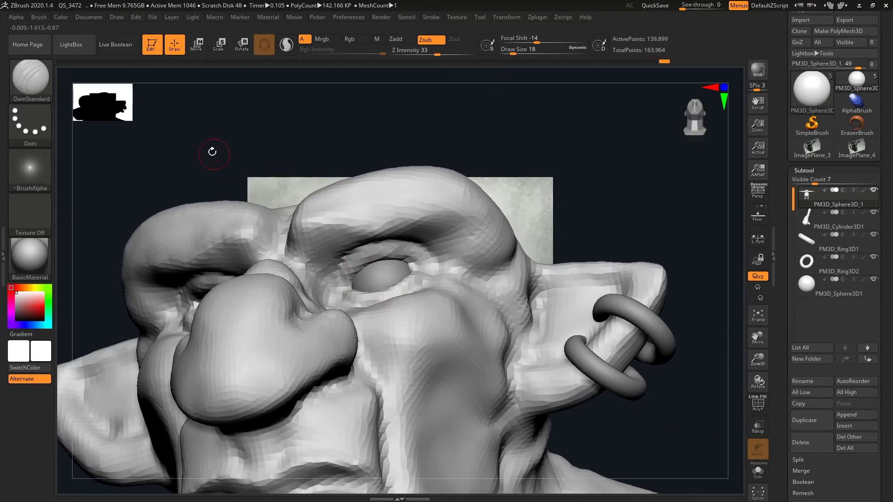
# Orbit around to inspect the eyelid creases, then zoom out to the whole troll.
pyautogui.moveTo(212, 151); pyautogui.dragTo(333, 299)
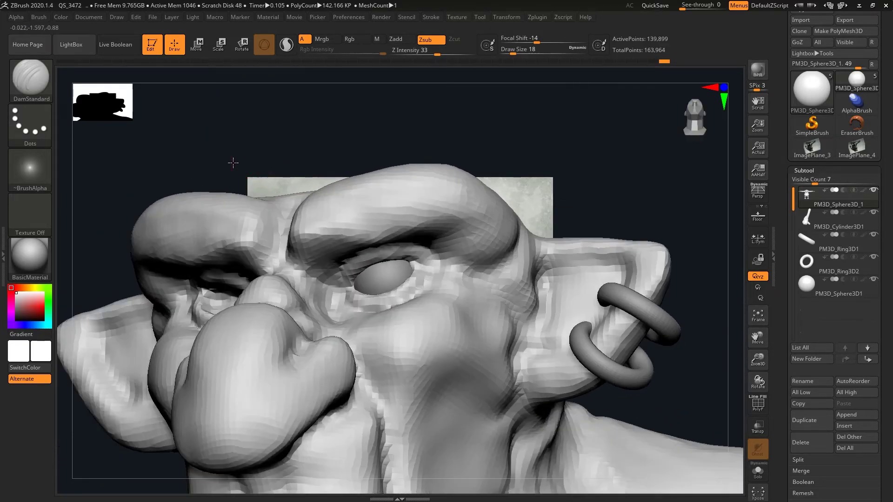
pyautogui.moveTo(233, 160); pyautogui.dragTo(476, 284)
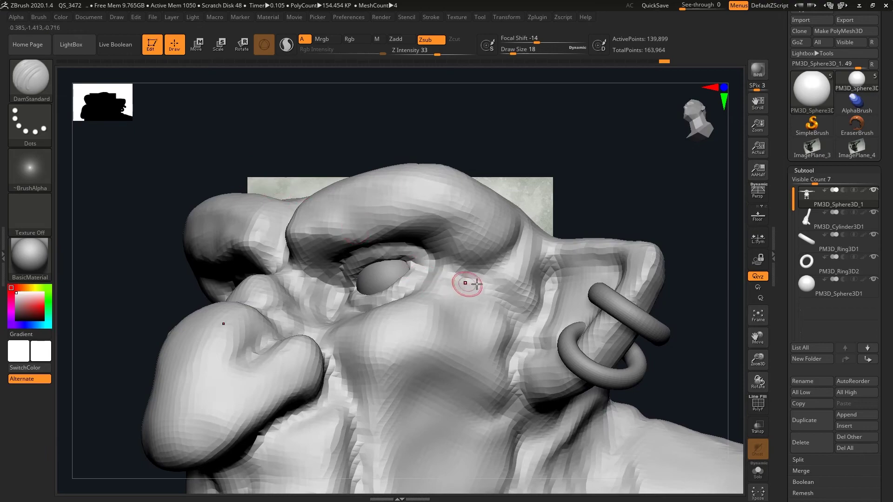
pyautogui.moveTo(421, 265); pyautogui.dragTo(396, 259, button='right')
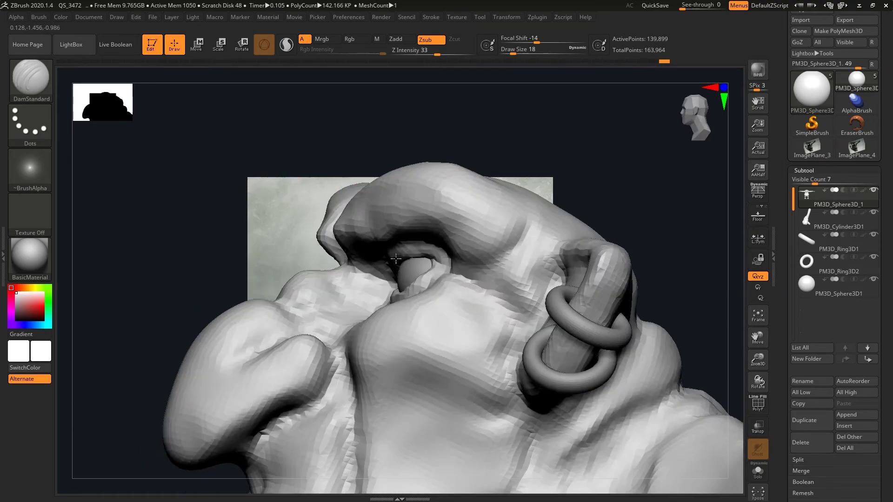
pyautogui.moveTo(319, 175); pyautogui.dragTo(481, 233)
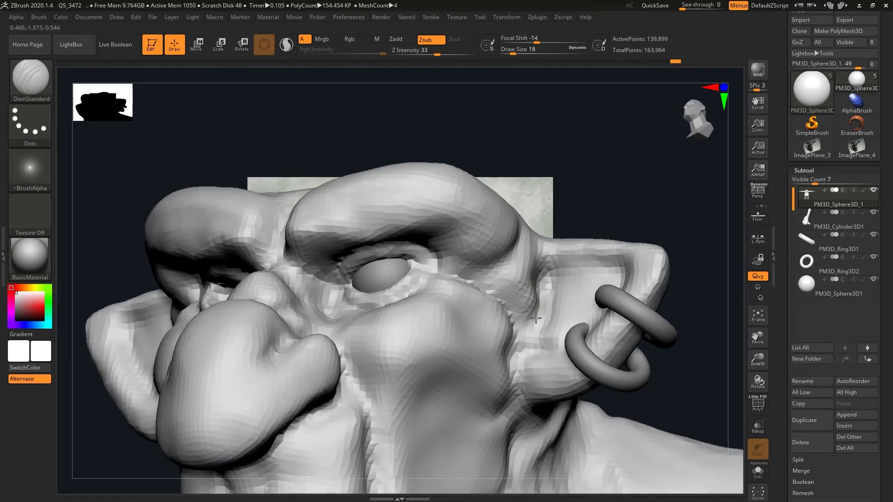
pyautogui.moveTo(534, 163); pyautogui.dragTo(616, 319)
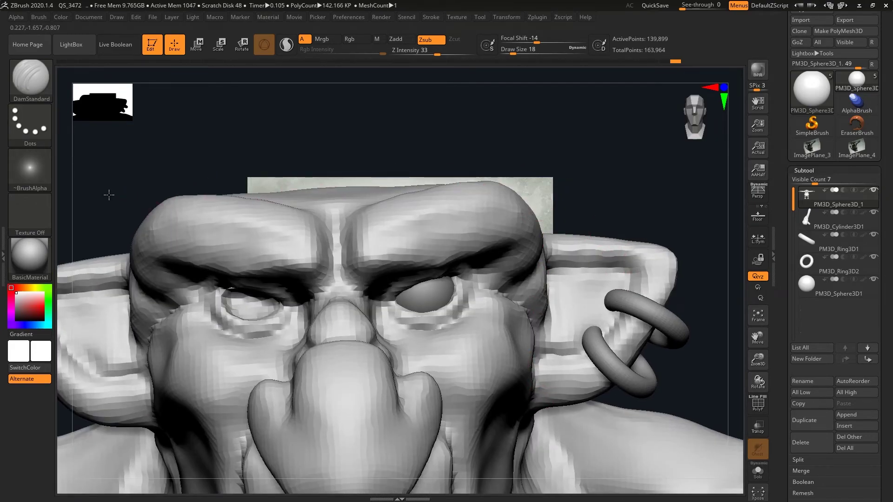
pyautogui.moveTo(119, 199)
pyautogui.mouseDown()
pyautogui.moveTo(127, 339)
pyautogui.moveTo(149, 442)
pyautogui.moveTo(135, 303)
pyautogui.moveTo(139, 351)
pyautogui.moveTo(96, 359)
pyautogui.moveTo(383, 407)
pyautogui.mouseUp()
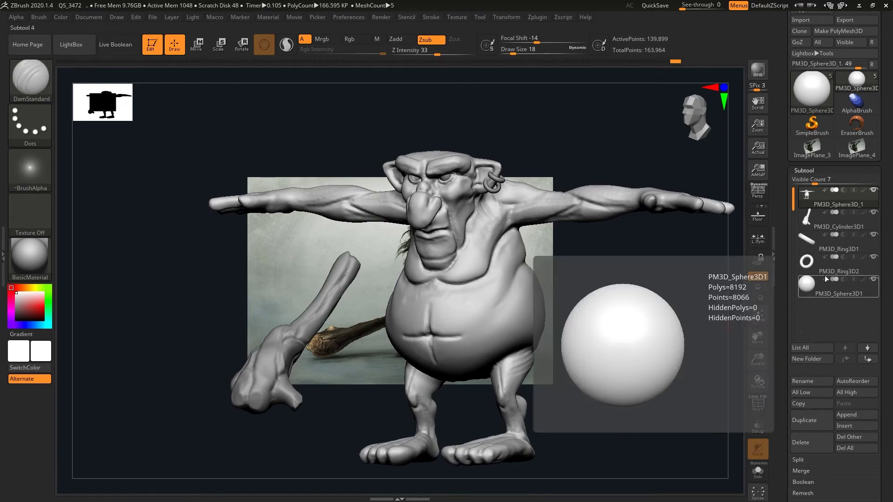
# Select PM3D_Ring3D1 and MergeDown the second ring into it, then view the troll front and side.
pyautogui.moveTo(837, 240)
pyautogui.click(802, 238)
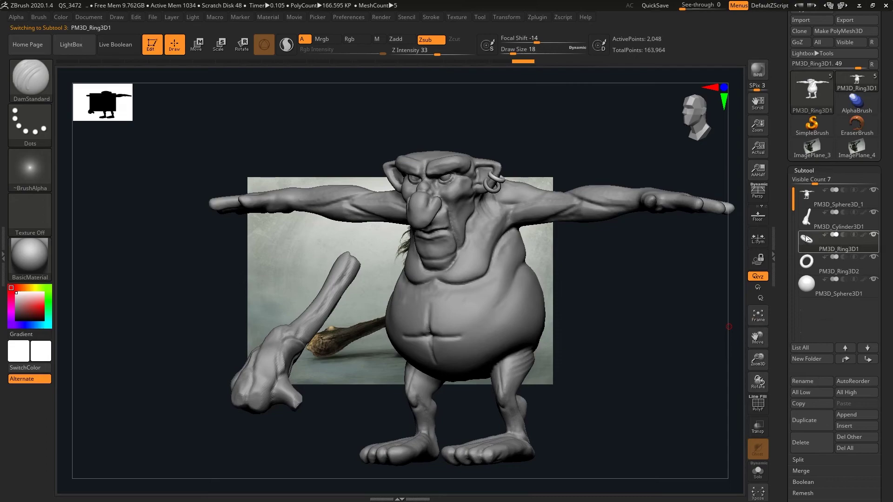
pyautogui.scroll(-3, 883, 285)
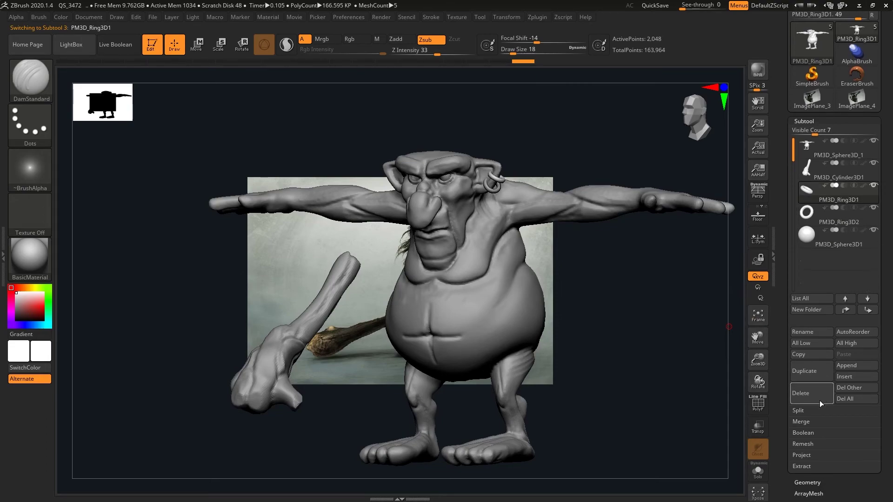
pyautogui.click(811, 422)
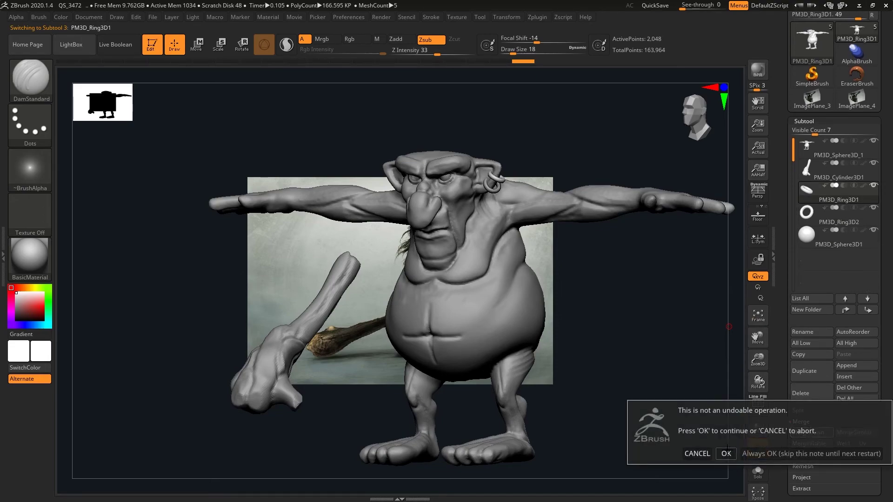
pyautogui.click(671, 449)
pyautogui.keyDown('shift'); pyautogui.moveTo(652, 335); pyautogui.dragTo(673, 336); pyautogui.keyUp('shift')
pyautogui.moveTo(143, 409)
pyautogui.mouseDown()
pyautogui.moveTo(173, 428)
pyautogui.moveTo(121, 422)
pyautogui.mouseUp()
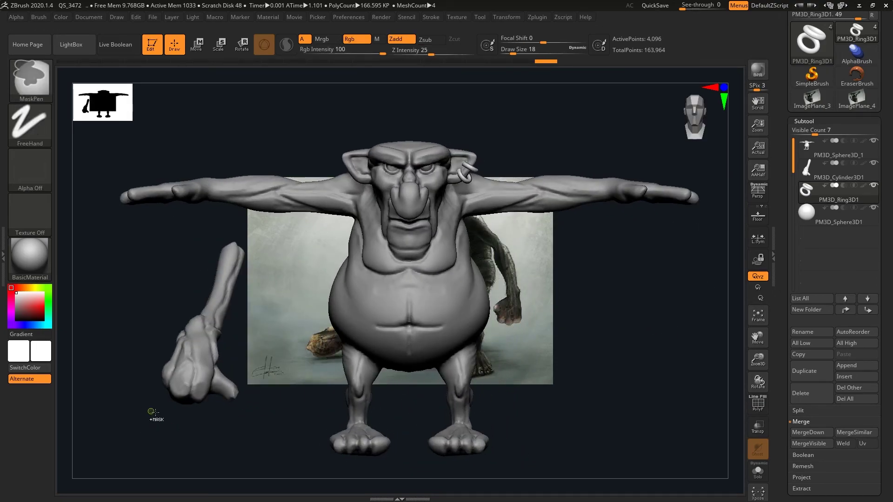